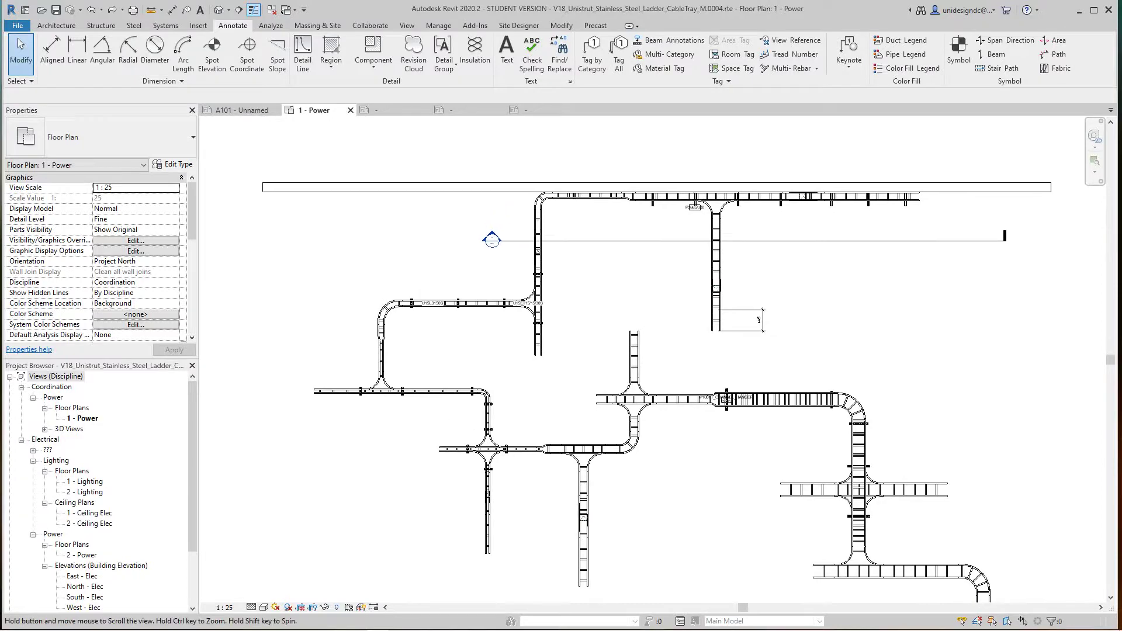
Step: Examine the existing tags on the cable trays, fittings and hangers in the power floor plan
middle_drag(668, 264, 631, 321)
scroll(629, 277, up, 5)
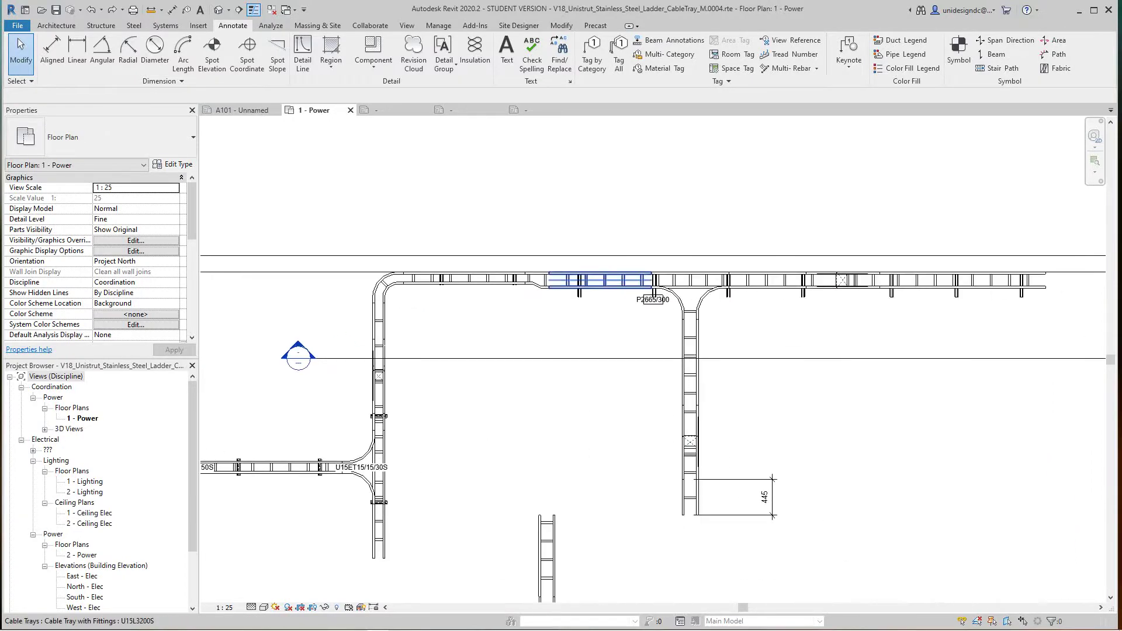
middle_drag(337, 492, 523, 335)
click(523, 335)
scroll(403, 346, up, 6)
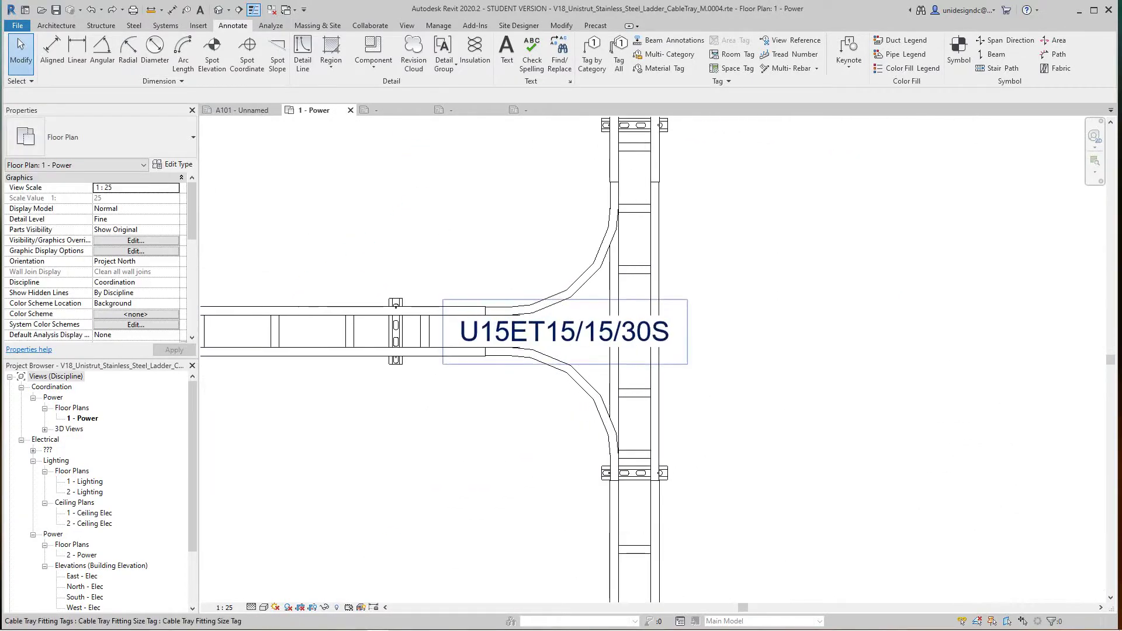
scroll(493, 362, down, 1)
middle_drag(493, 363, 704, 328)
scroll(424, 296, down, 5)
middle_drag(424, 295, 475, 272)
scroll(475, 272, down, 1)
scroll(393, 314, down, 2)
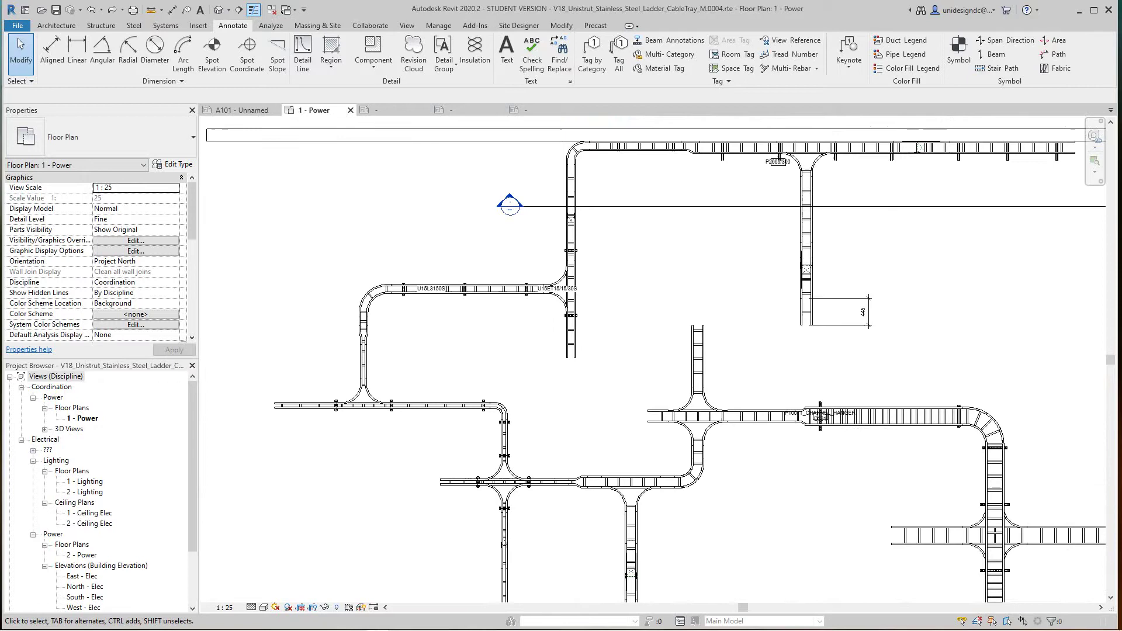
middle_drag(393, 314, 371, 309)
middle_drag(610, 316, 514, 385)
scroll(556, 324, down, 1)
scroll(556, 325, down, 1)
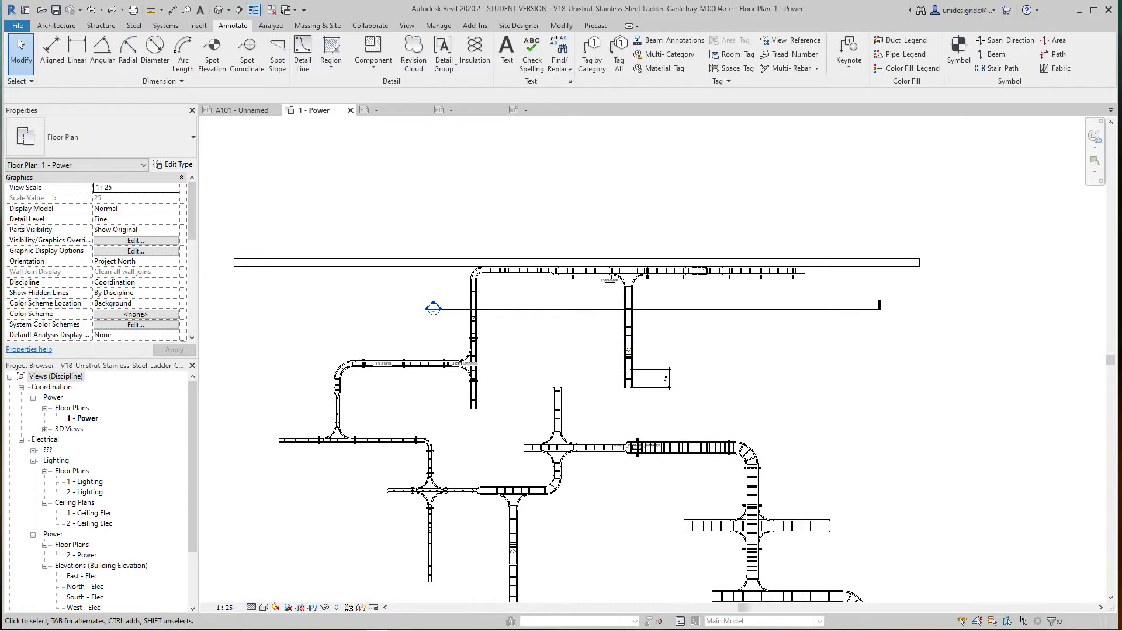
Step: Detach the Tag tool group and float it over the drawing area above the cable tray layout
mouse_move(718, 82)
mouse_down()
mouse_move(695, 162)
mouse_move(623, 197)
mouse_move(568, 200)
mouse_up()
scroll(478, 223, up, 2)
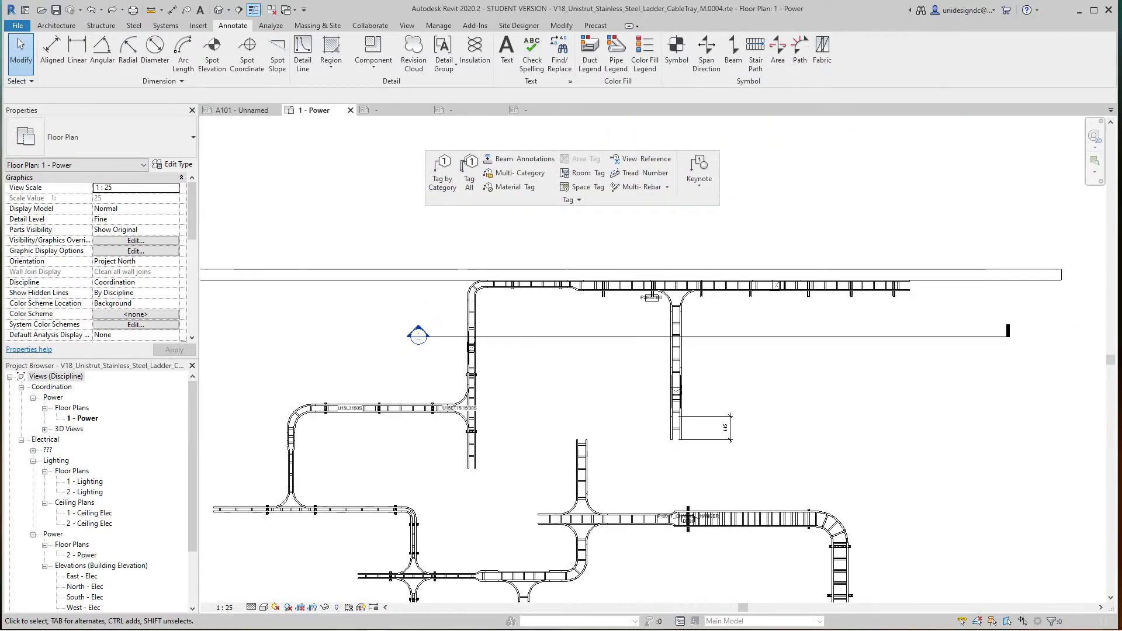
scroll(439, 208, down, 1)
scroll(457, 233, down, 1)
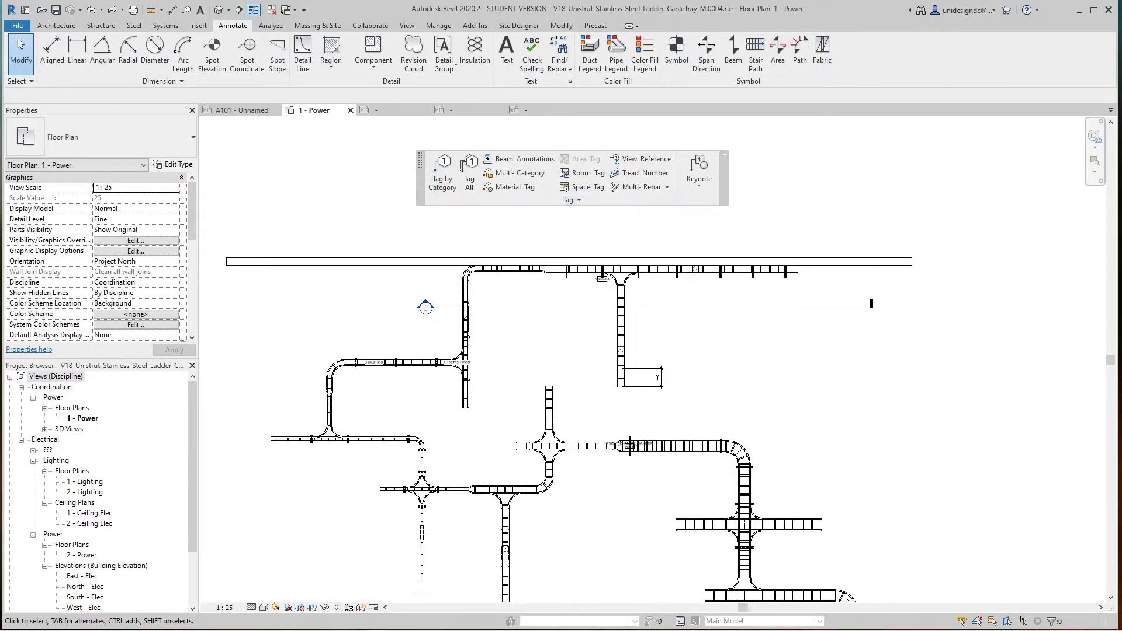
middle_drag(456, 230, 471, 215)
scroll(472, 215, down, 1)
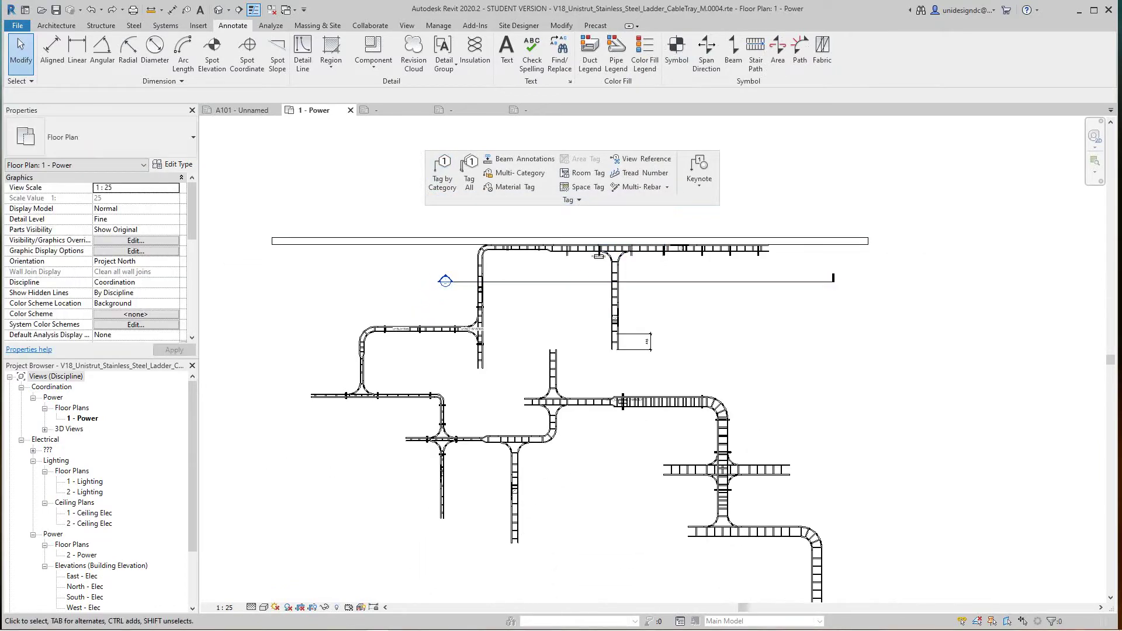
scroll(660, 336, up, 2)
middle_drag(661, 336, 688, 341)
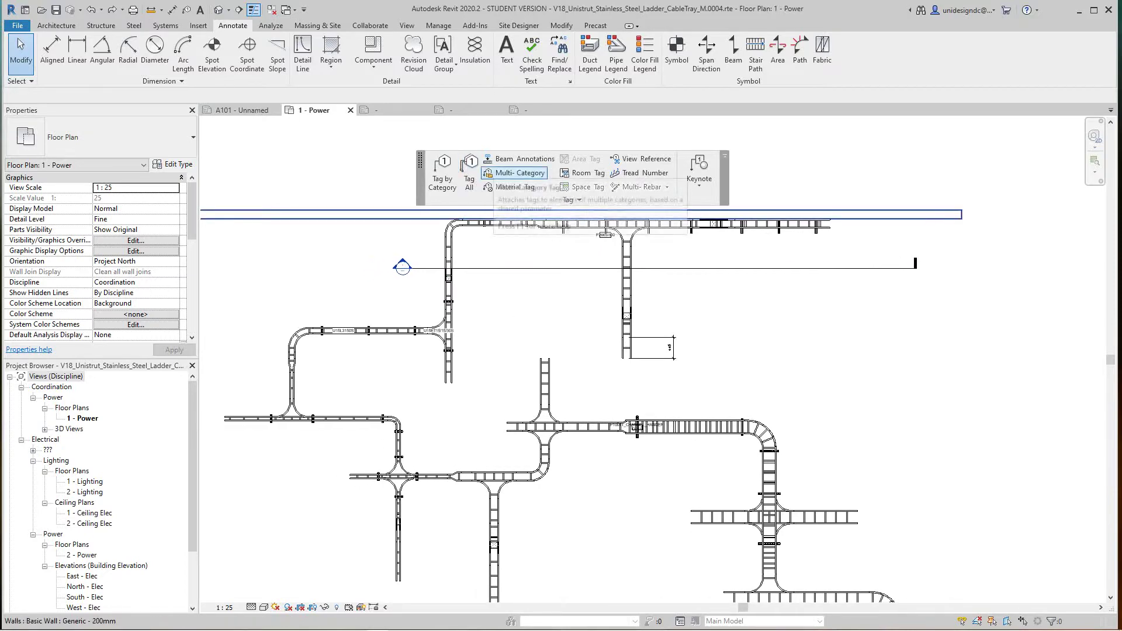
scroll(514, 234, down, 1)
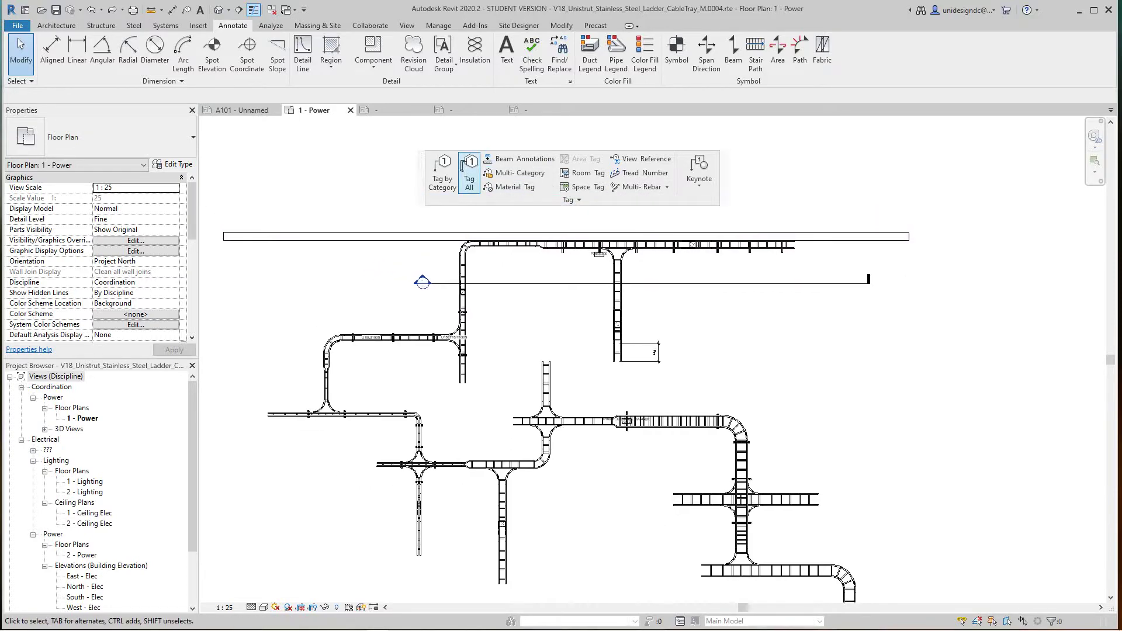
Step: Tag all untagged cable trays and cable tray fittings in the current view, horizontally and without leaders
click(468, 172)
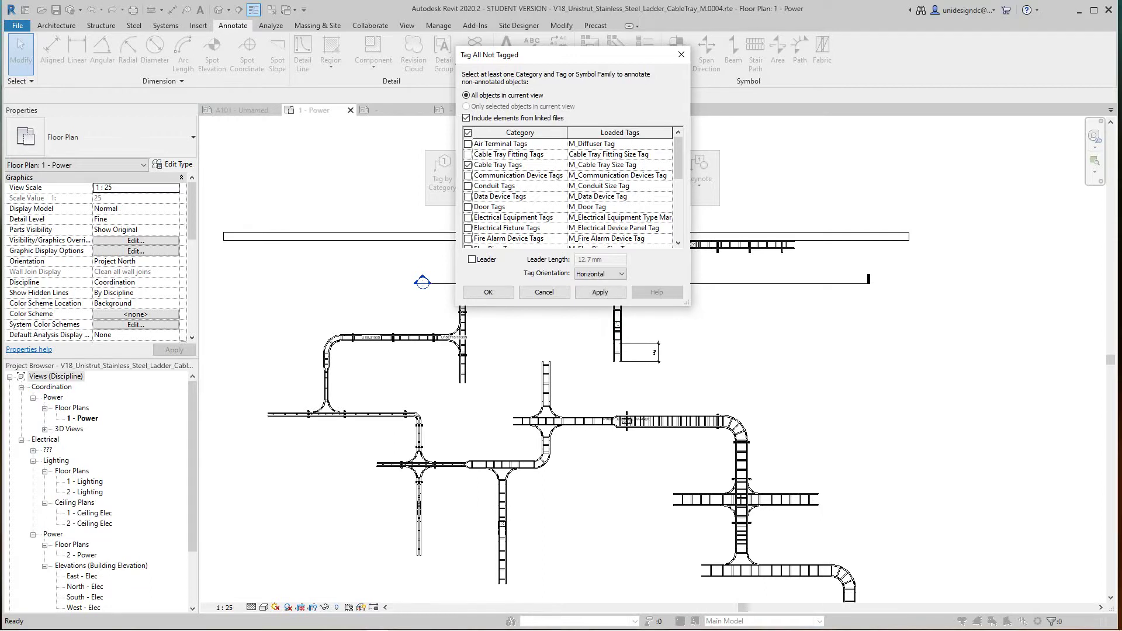
scroll(570, 192, down, 2)
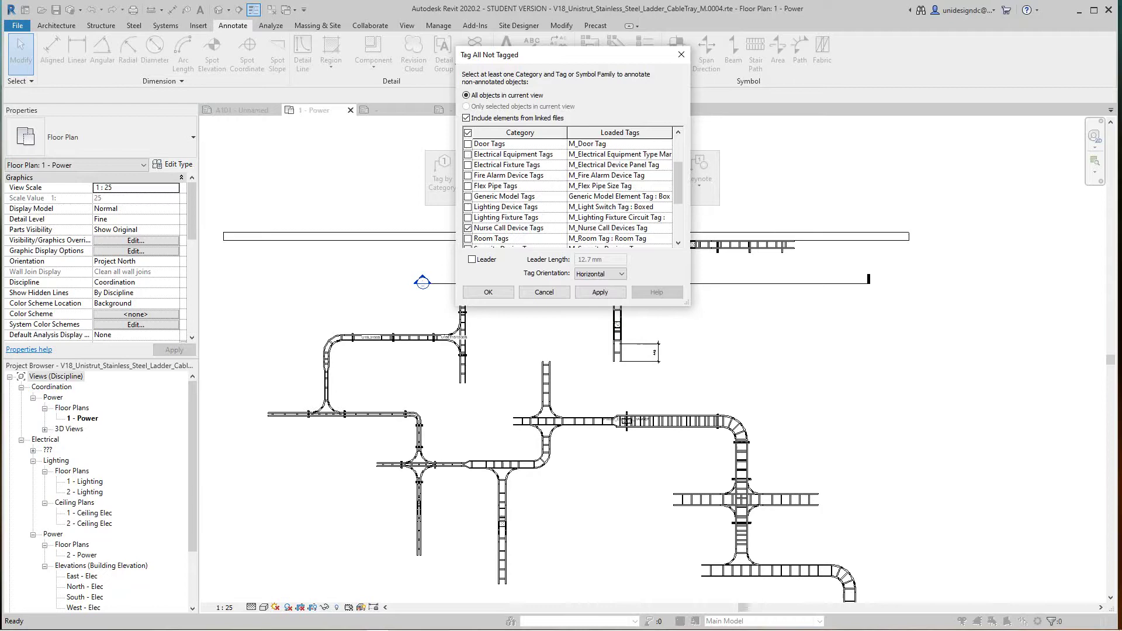
scroll(570, 192, down, 3)
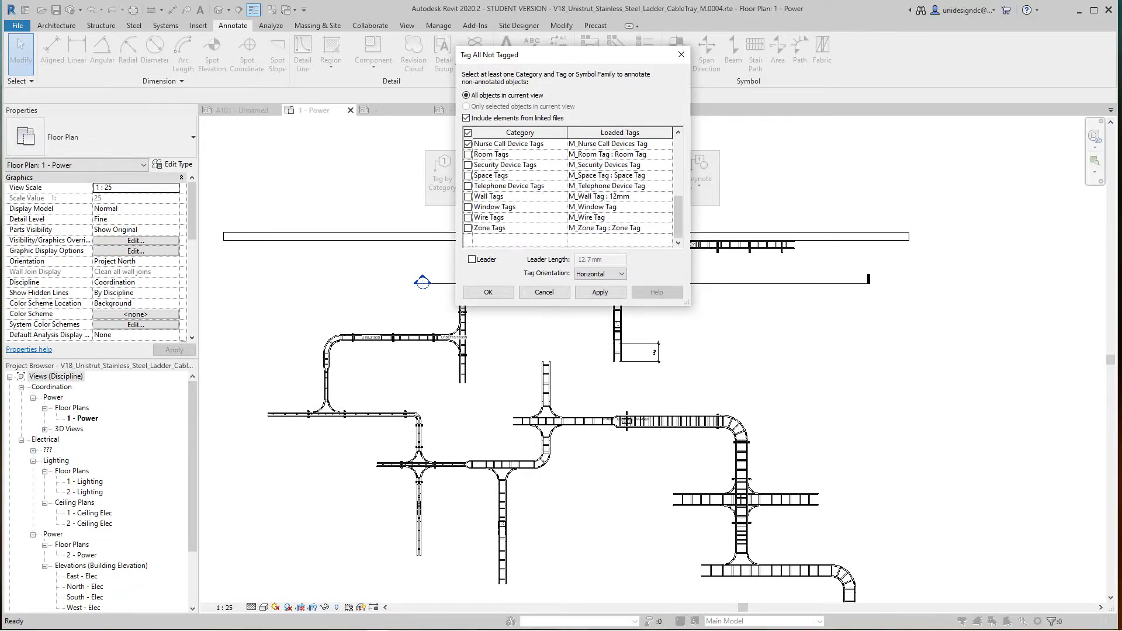
scroll(569, 193, up, 3)
scroll(570, 192, up, 2)
scroll(570, 193, down, 4)
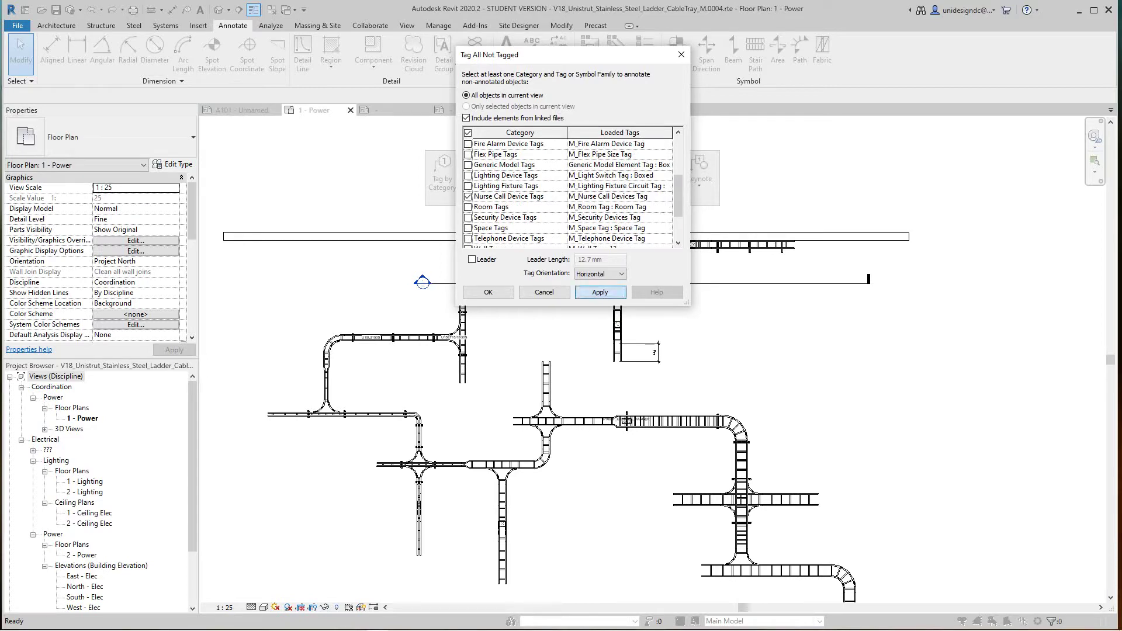
click(600, 292)
click(488, 292)
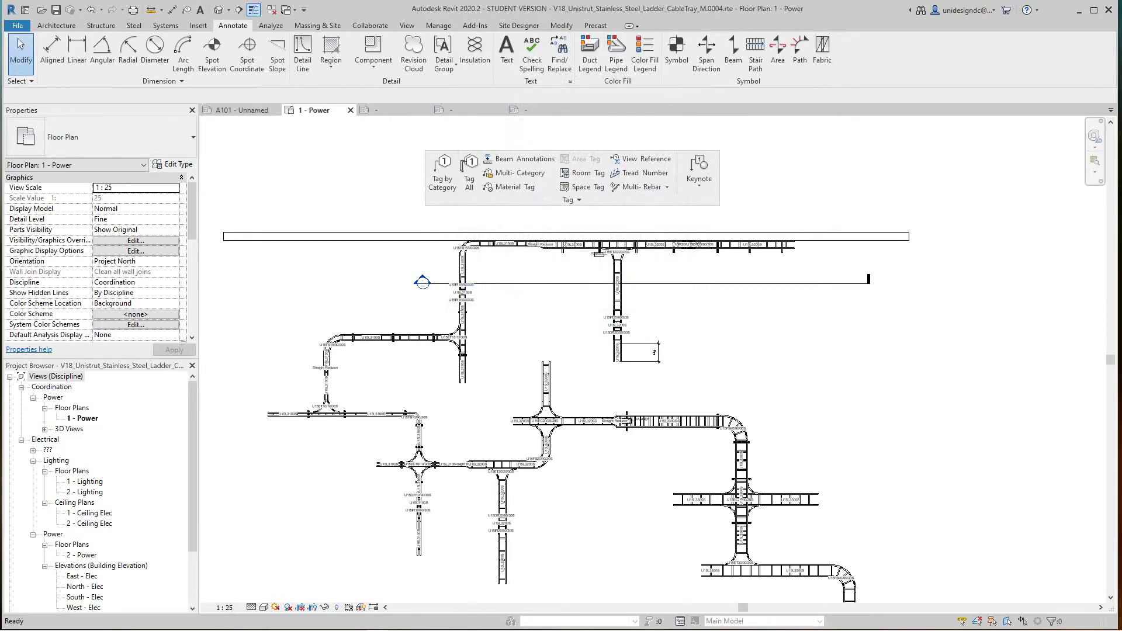
Step: Examine the new size tags on the straight trays, bends, tees, crosses and reducers across the floor plan
scroll(552, 250, up, 3)
middle_drag(553, 250, 532, 308)
middle_drag(874, 298, 624, 306)
middle_drag(742, 305, 884, 191)
middle_drag(724, 403, 823, 303)
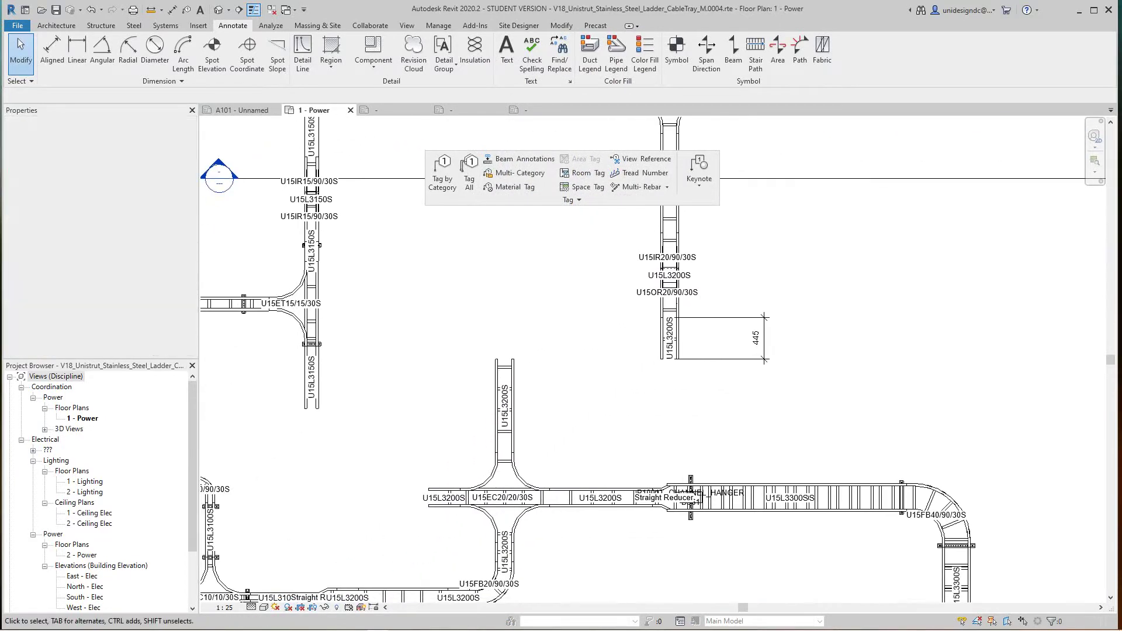
scroll(481, 602, up, 3)
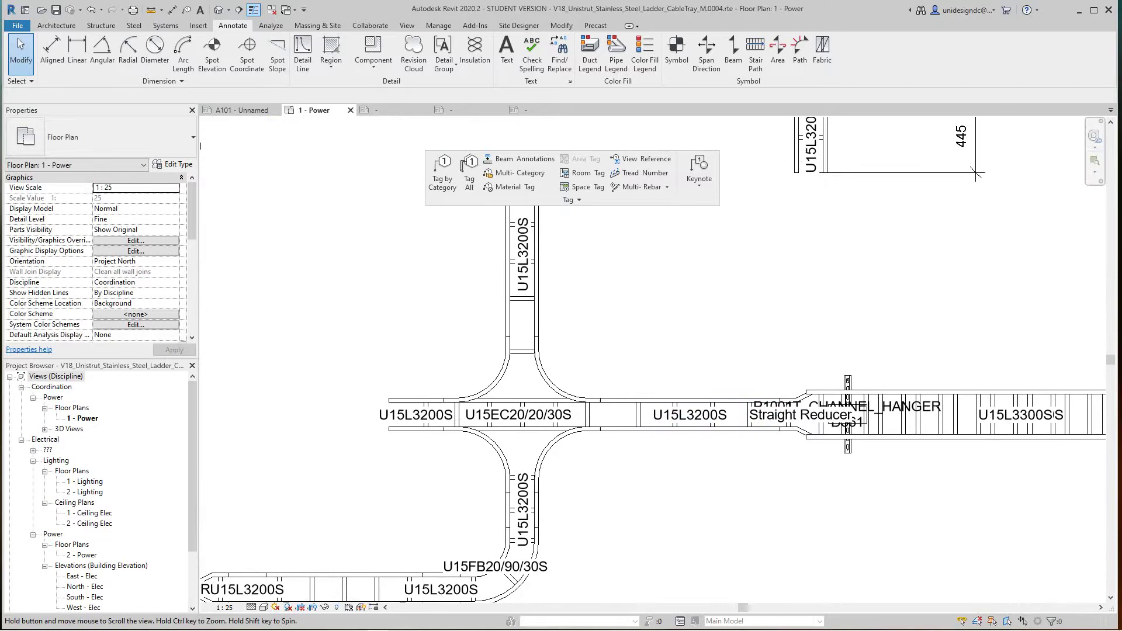
scroll(709, 321, down, 4)
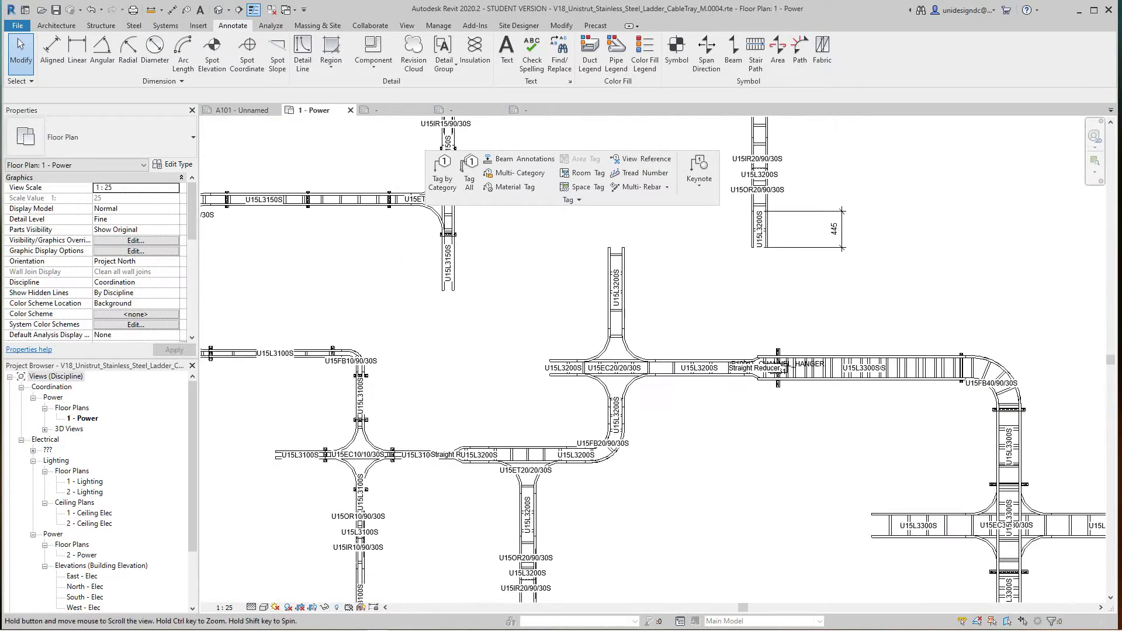
middle_drag(656, 392, 660, 448)
scroll(672, 381, down, 2)
middle_drag(672, 381, 637, 498)
middle_drag(510, 284, 529, 399)
scroll(503, 321, up, 4)
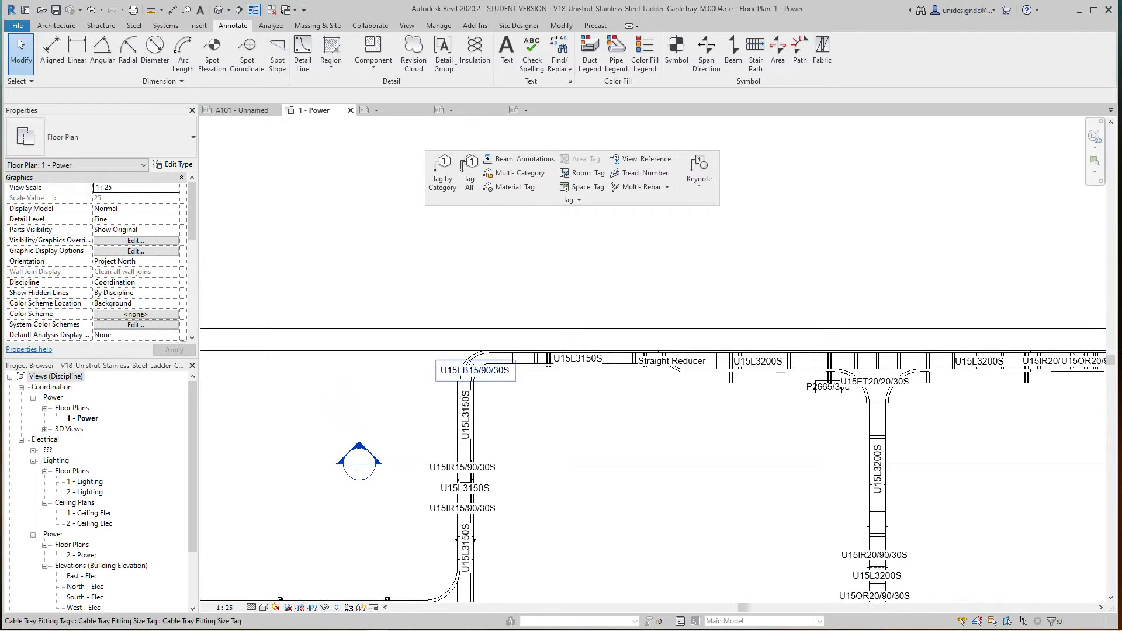
scroll(510, 380, down, 3)
middle_drag(511, 380, 514, 346)
scroll(606, 497, down, 2)
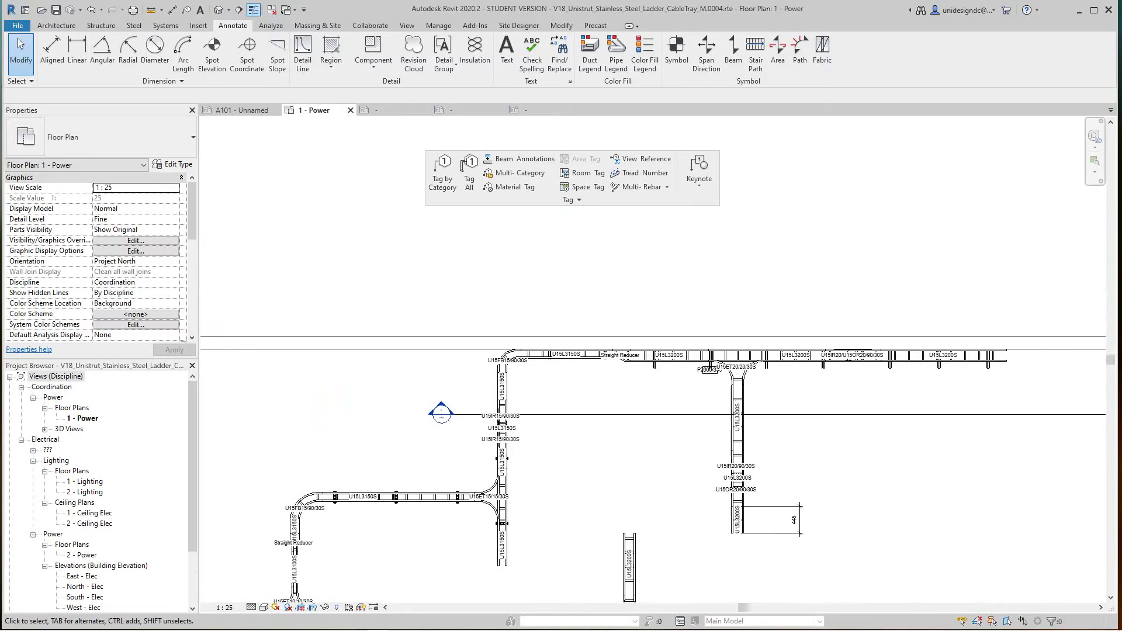
middle_drag(606, 497, 600, 478)
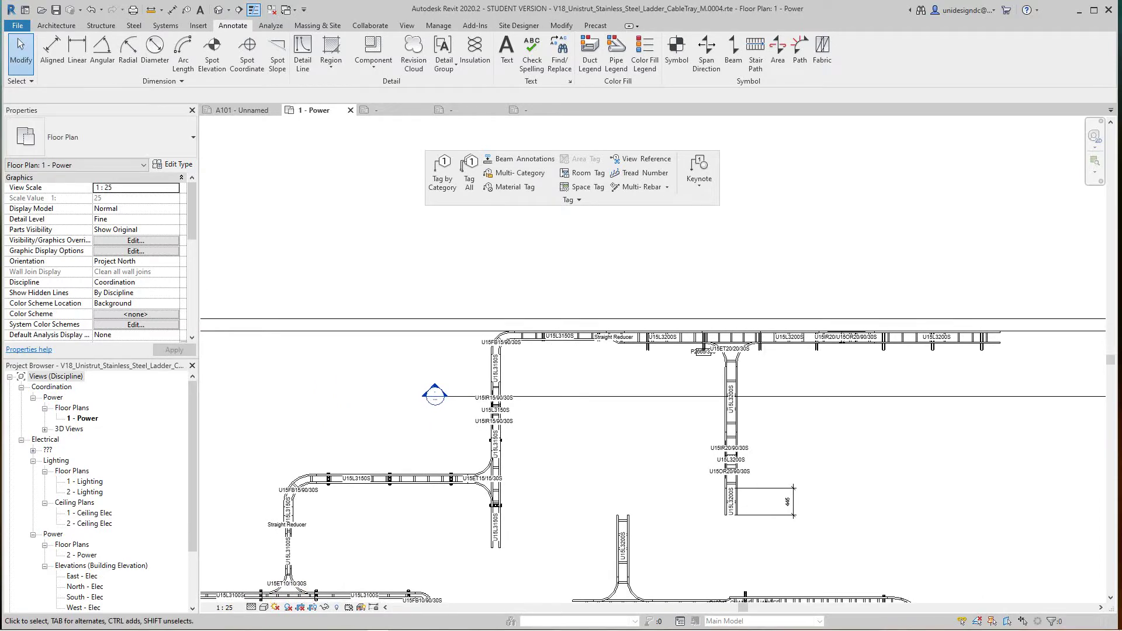
Step: Undo the tagging of all cable trays and fittings
click(91, 10)
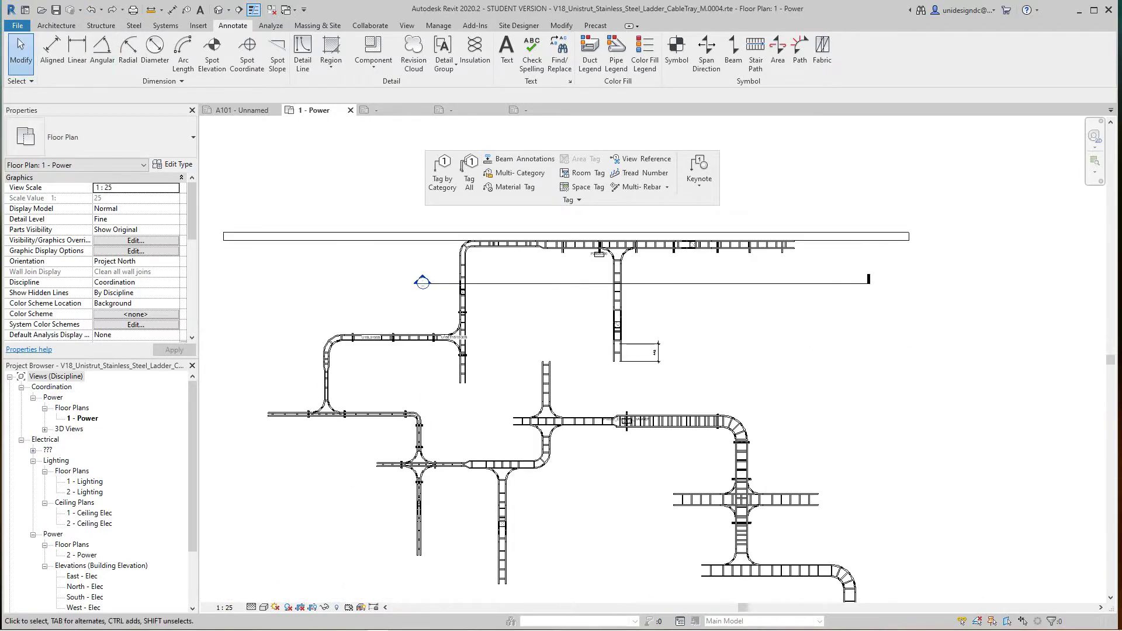
middle_drag(561, 309, 584, 412)
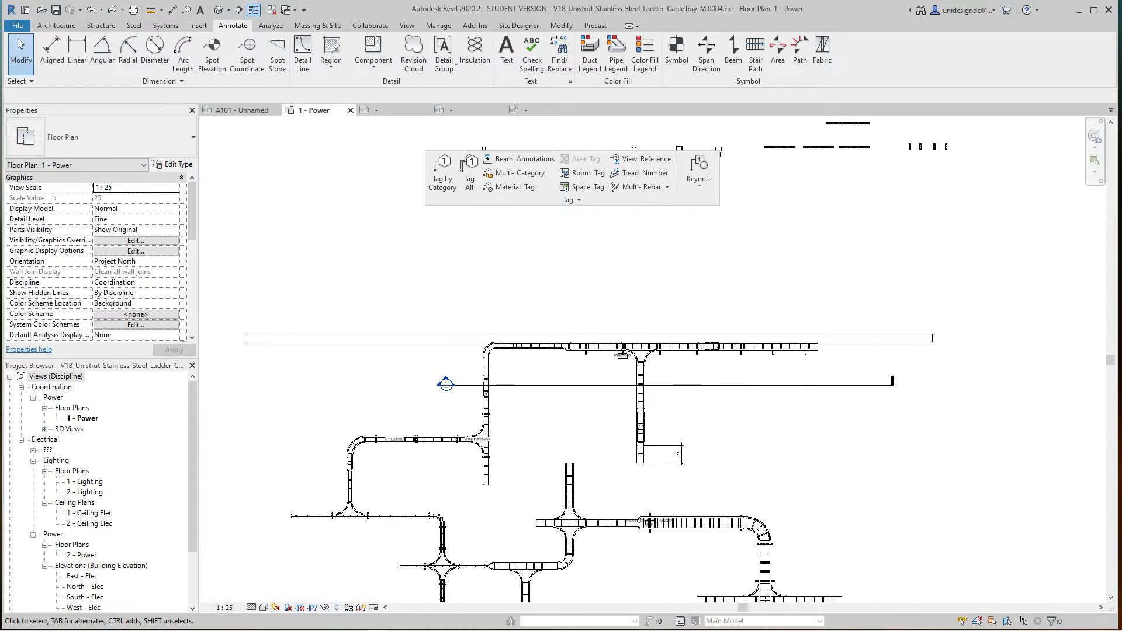
scroll(558, 411, down, 4)
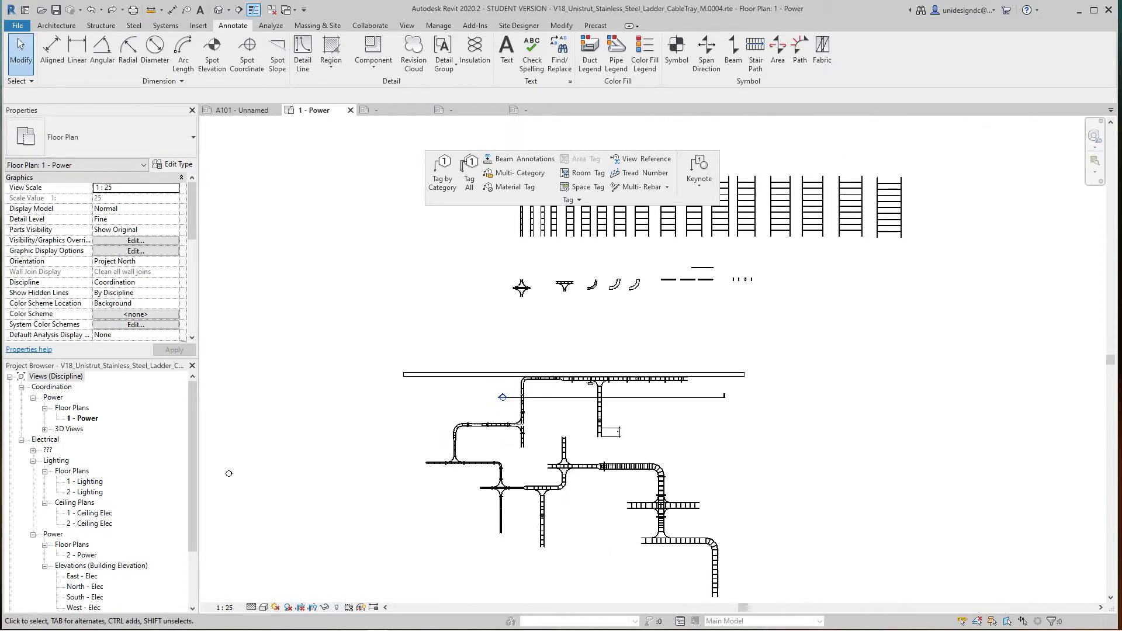
middle_drag(559, 411, 583, 412)
scroll(583, 411, down, 1)
middle_drag(583, 411, 584, 386)
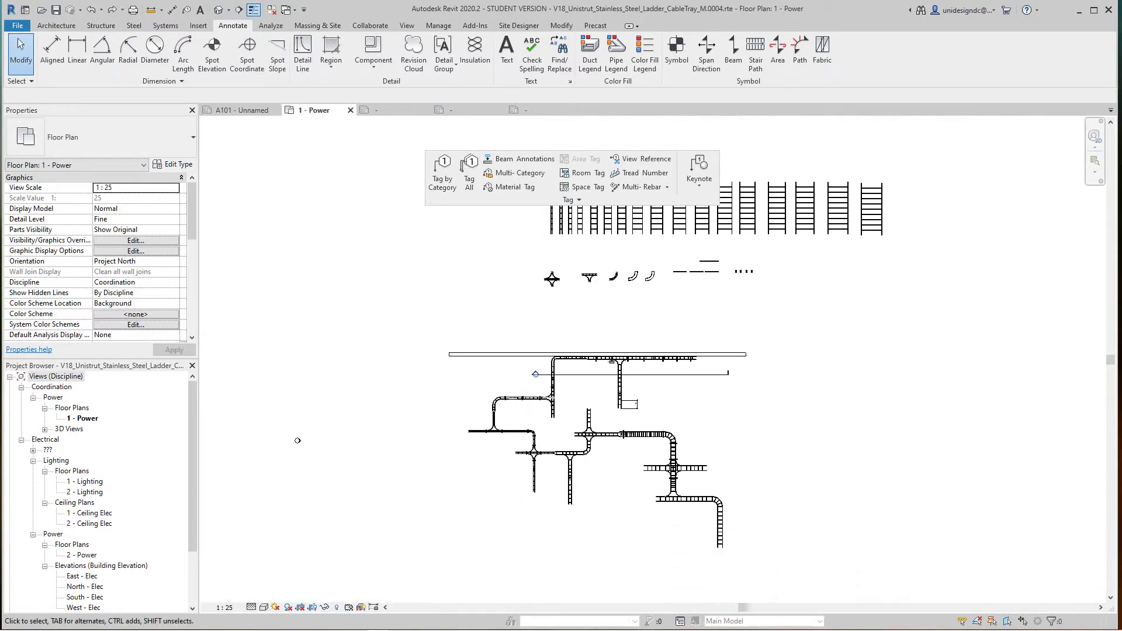
Step: Set up Tag All Not Tagged for all objects in the current view with leaders and horizontal tag orientation
click(470, 173)
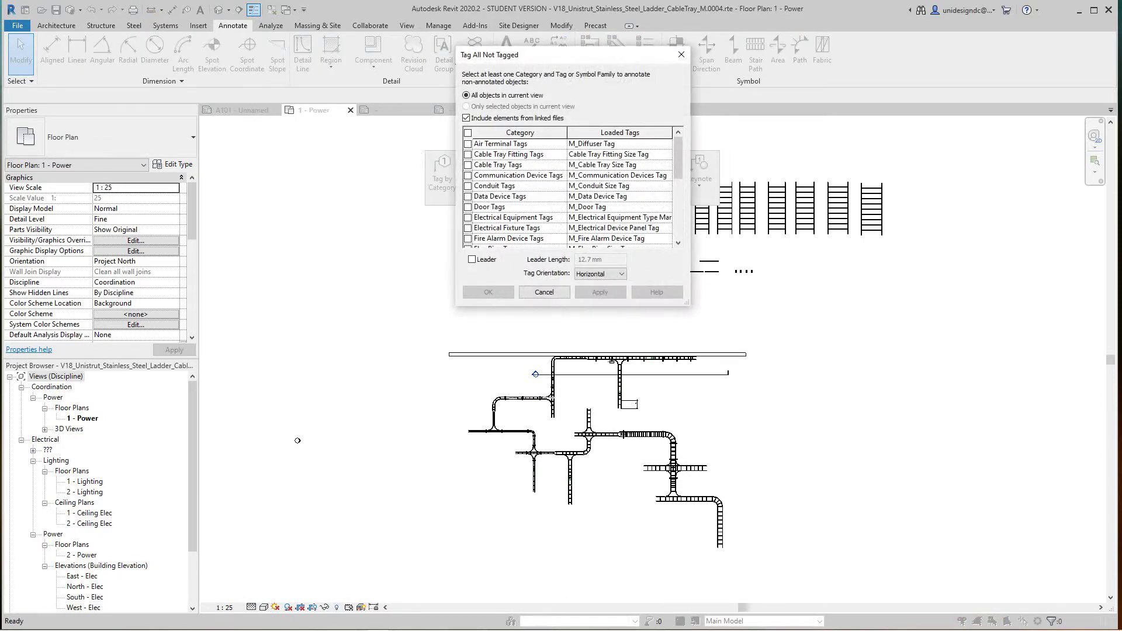
drag(576, 56, 903, 163)
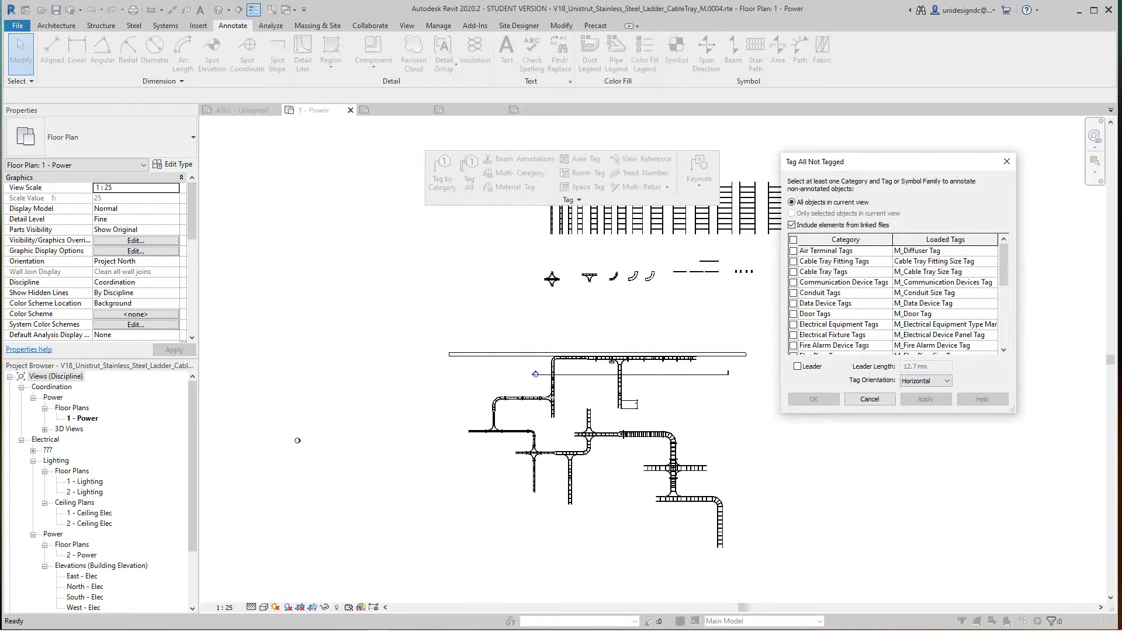
click(798, 366)
key(Tab)
key(alt+Down)
key(Return)
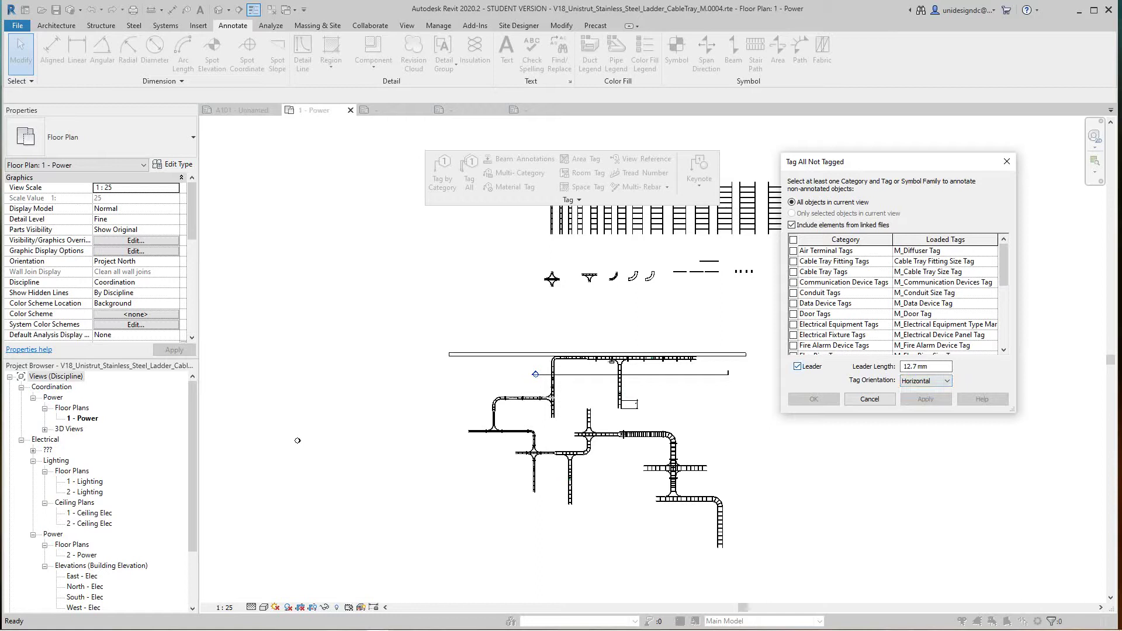
key(Tab)
key(shift+Tab)
drag(1003, 264, 1004, 328)
click(929, 366)
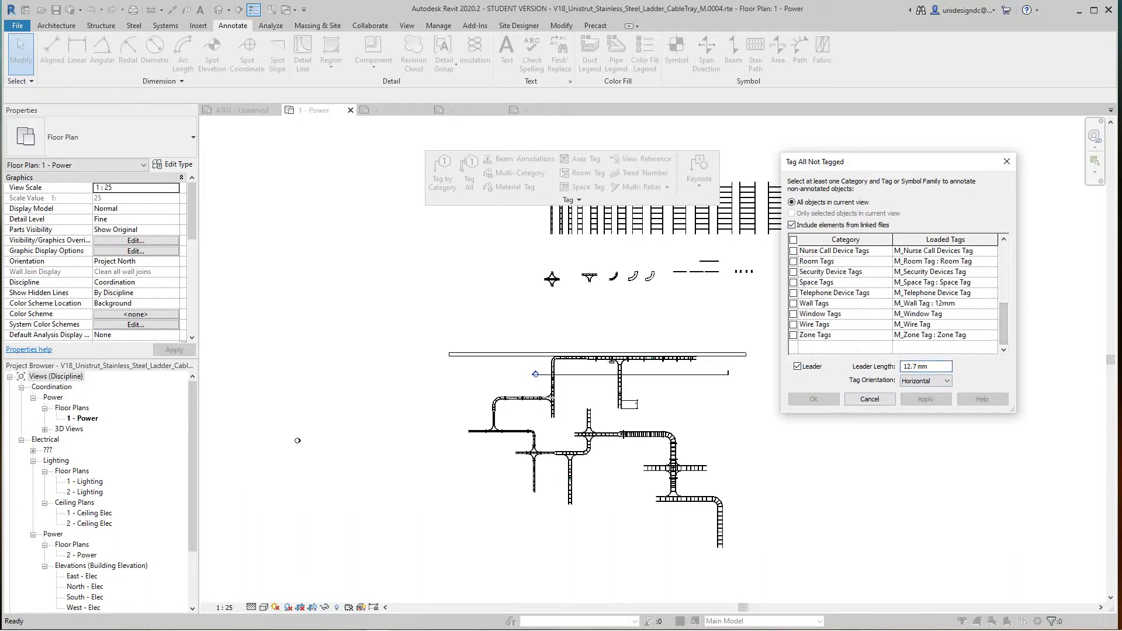
key(shift+Tab)
key(shift+Tab)
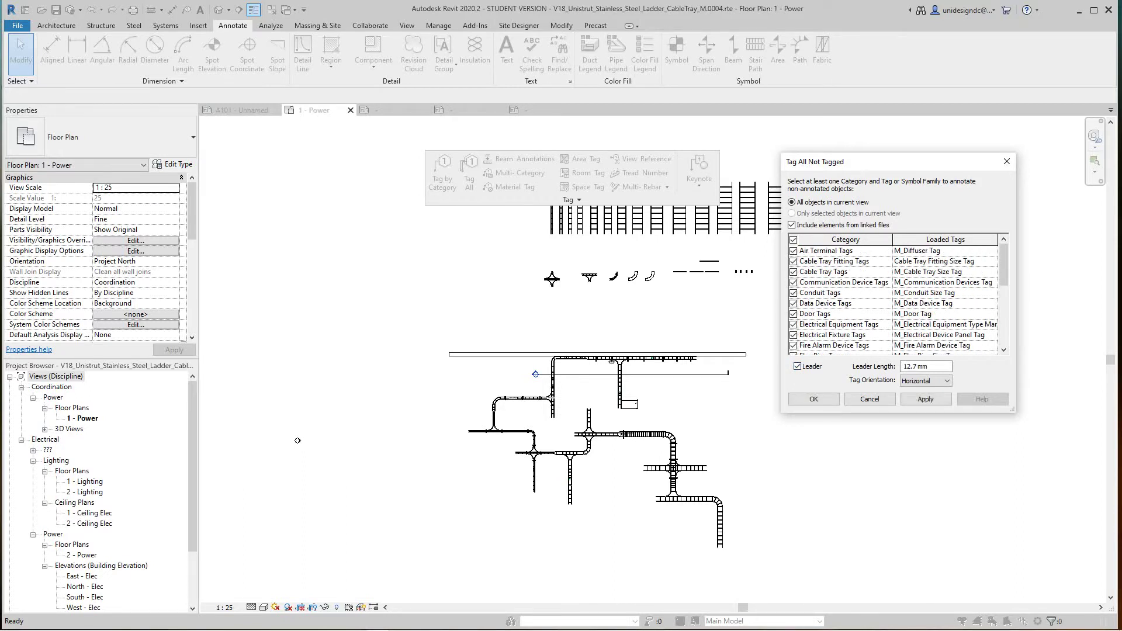
key(space)
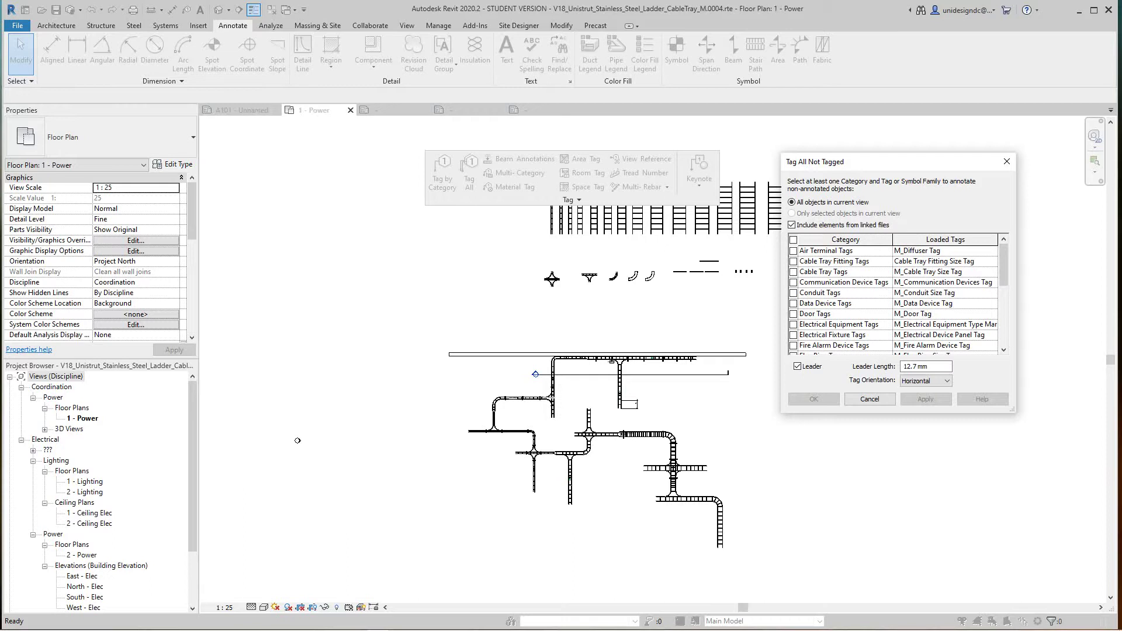
Step: Tag all untagged cable trays, cable tray fittings and generic models in the view, using 12.7 mm leaders
click(792, 262)
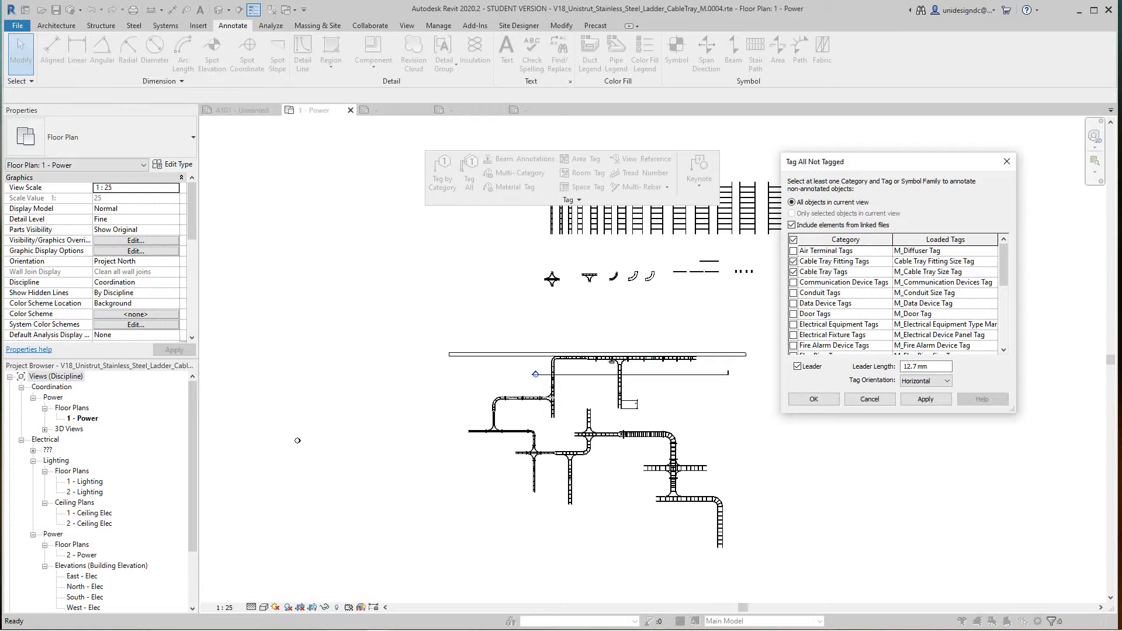
scroll(894, 298, down, 2)
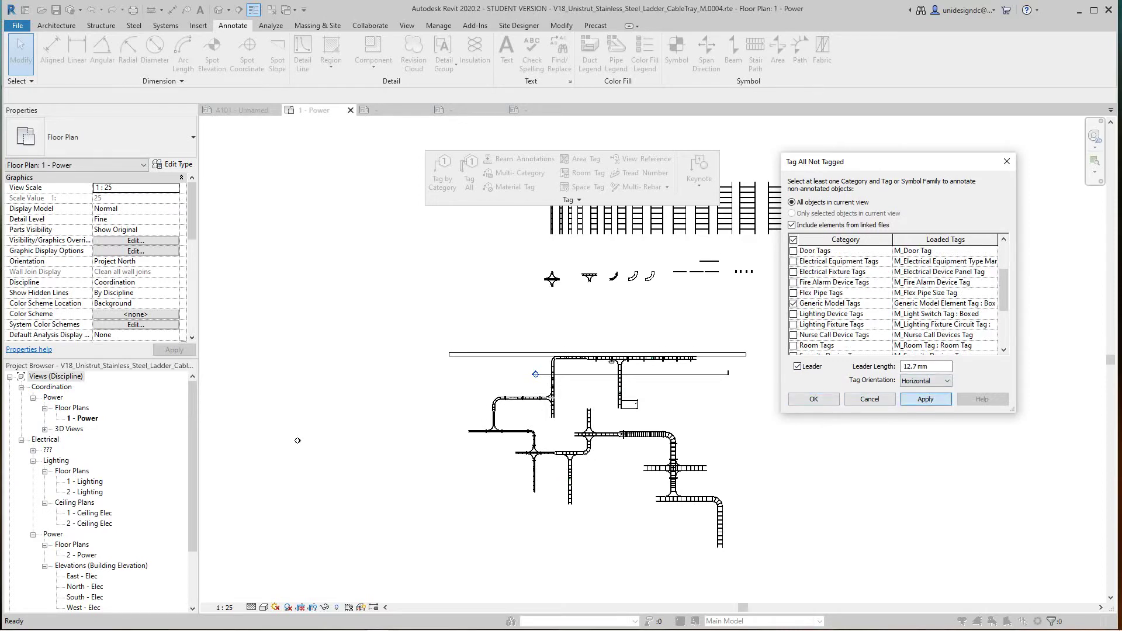
click(925, 399)
click(813, 399)
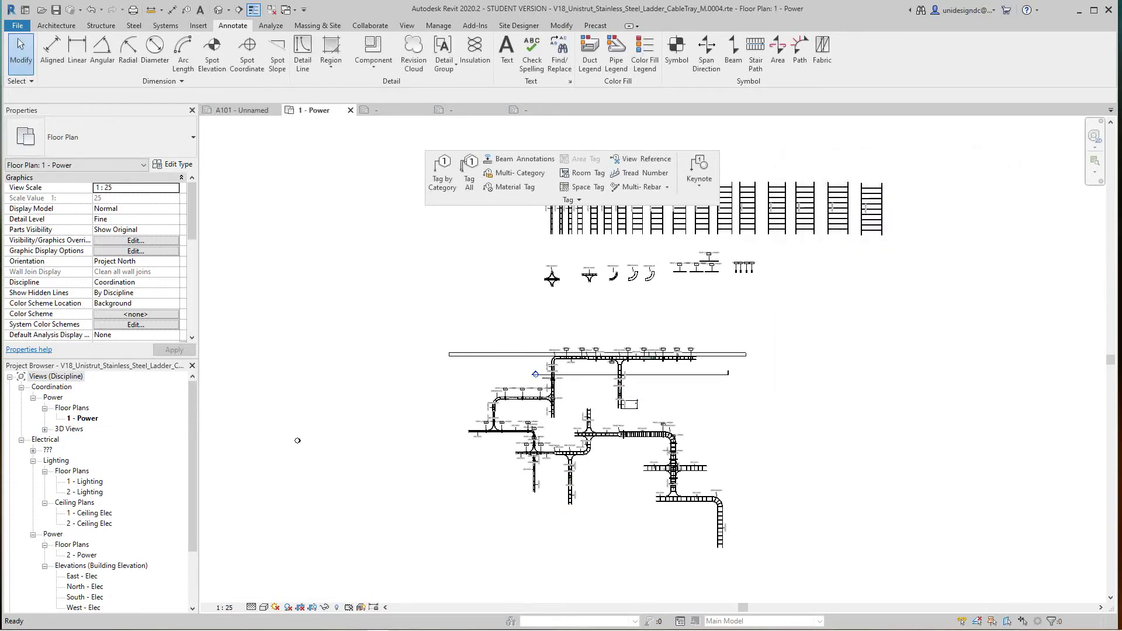
scroll(627, 350, up, 5)
scroll(400, 383, up, 6)
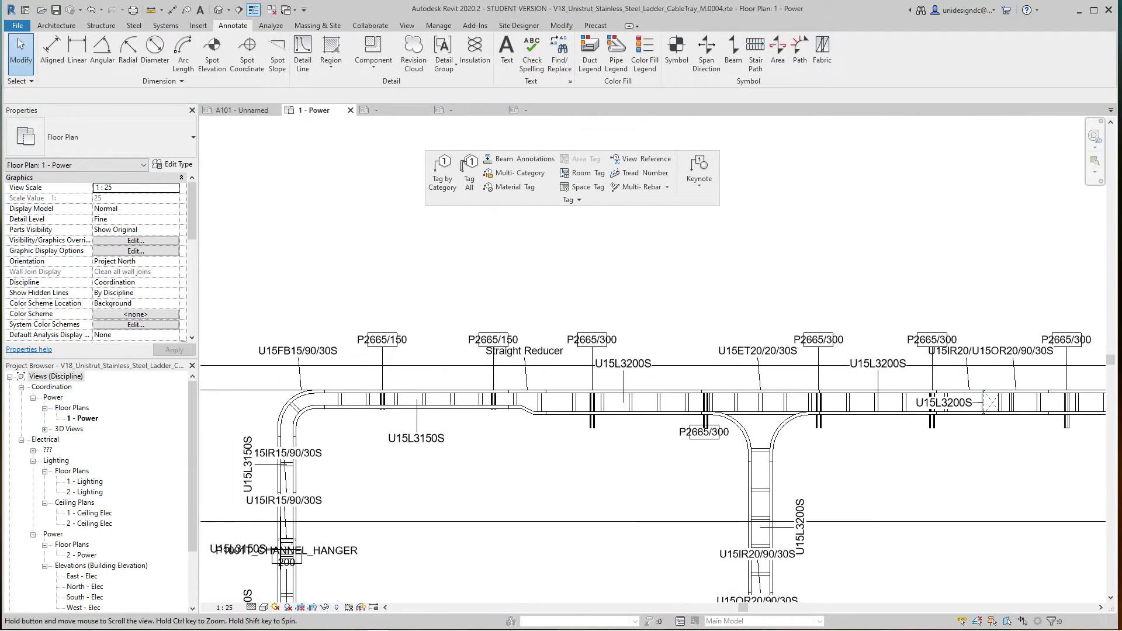
scroll(841, 436, down, 4)
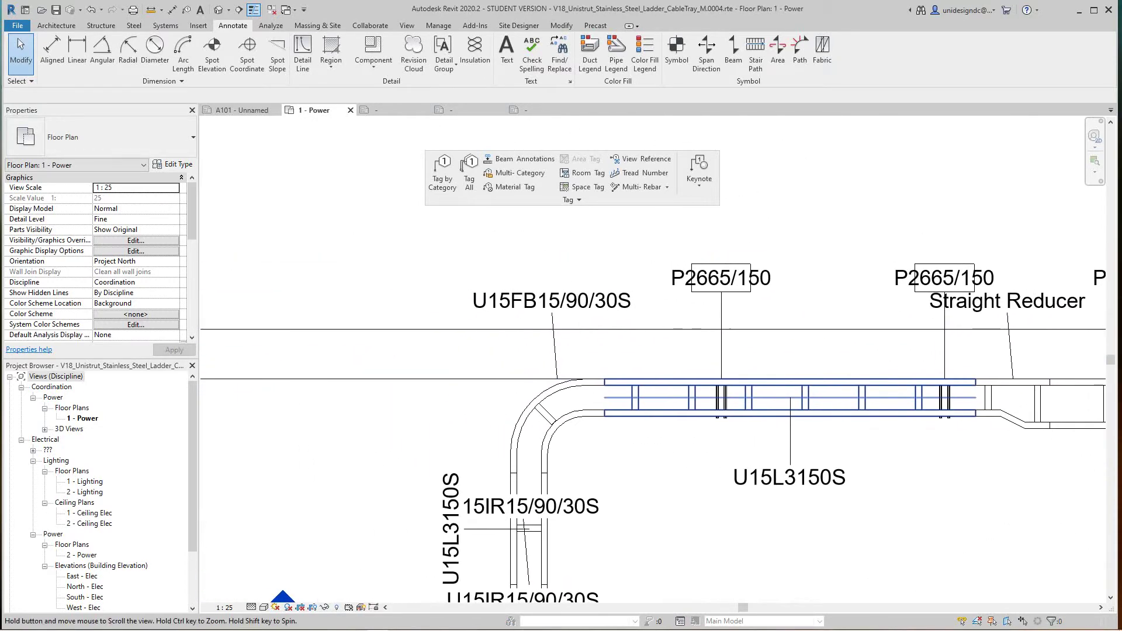
Step: Examine the new hanger, tray and fitting tags along the upper cable tray run, out to its far end
scroll(754, 352, up, 4)
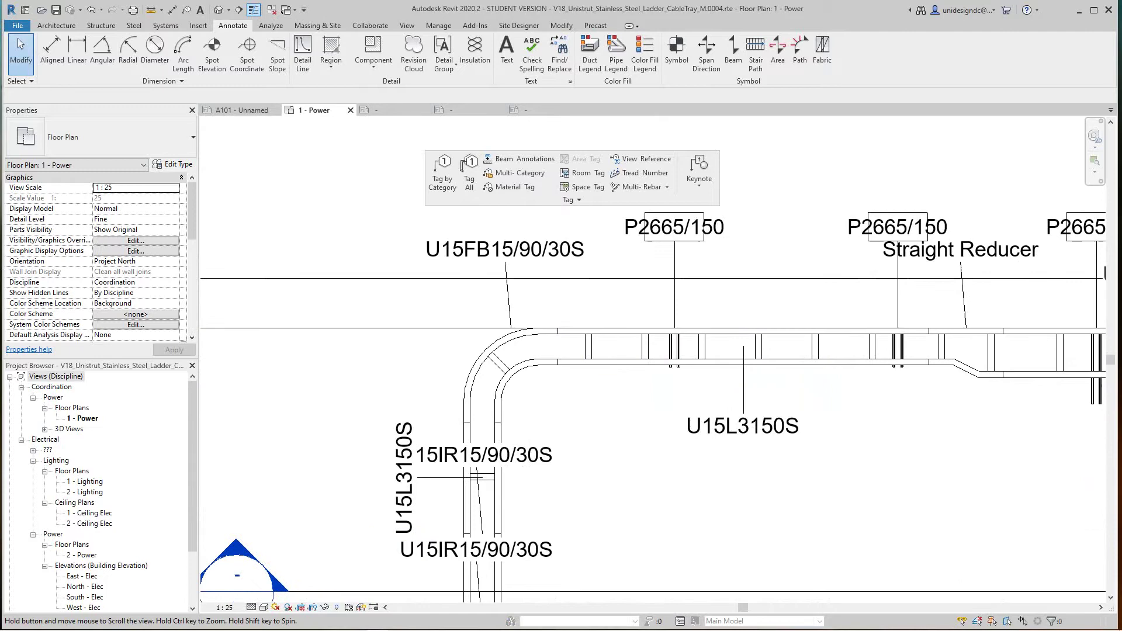
scroll(735, 409, down, 4)
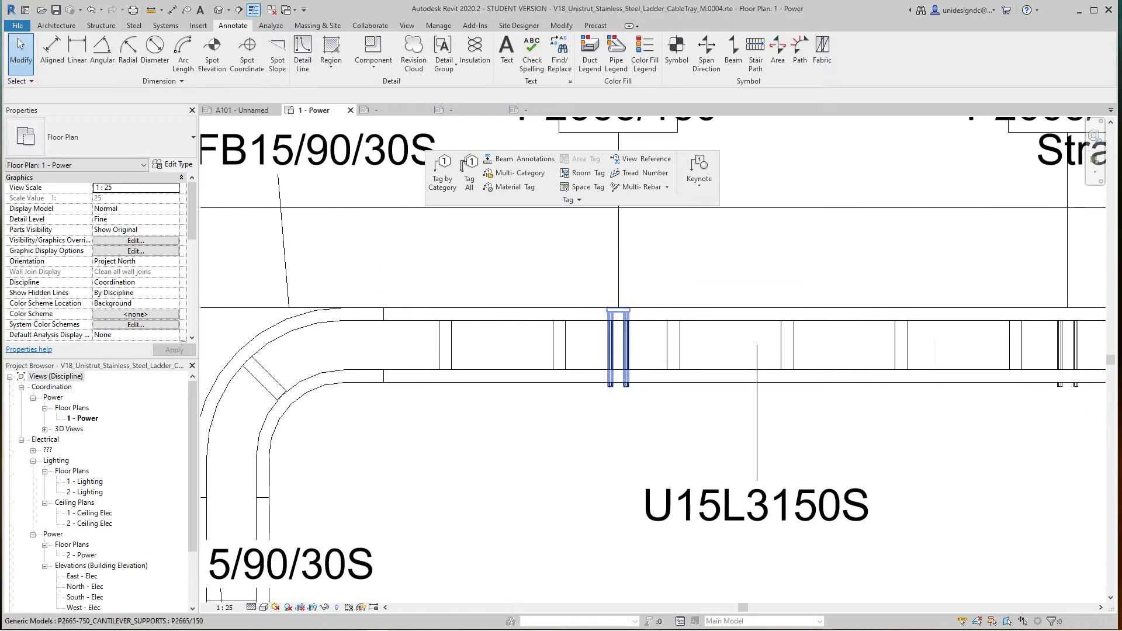
scroll(735, 409, up, 3)
middle_drag(735, 409, 591, 379)
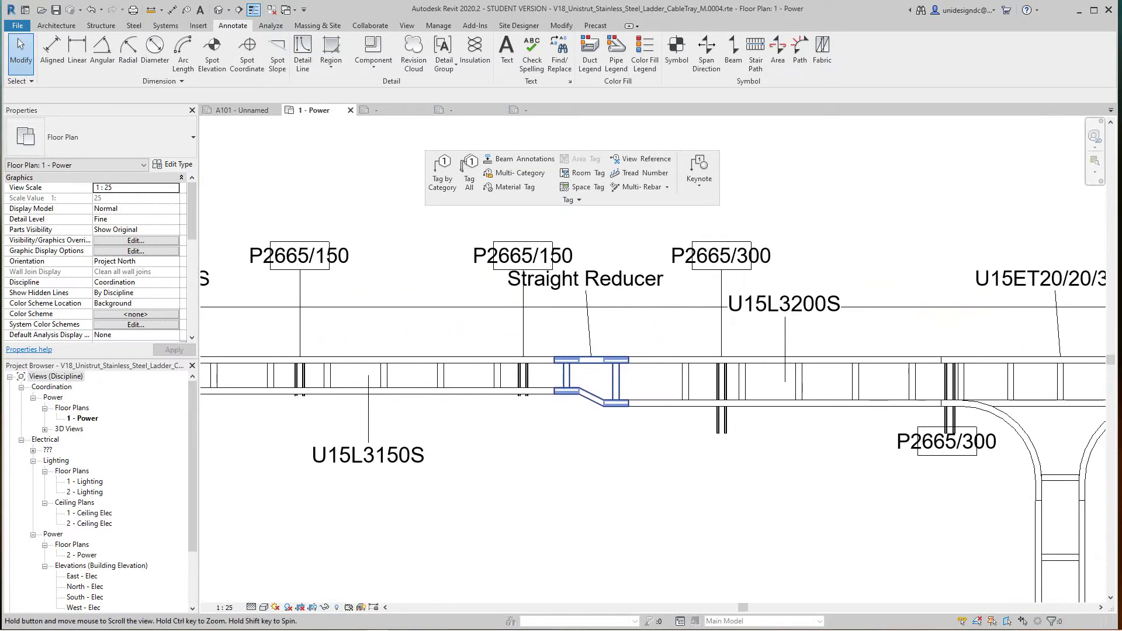
middle_drag(786, 356, 600, 388)
scroll(677, 378, down, 1)
scroll(677, 378, up, 2)
scroll(681, 369, down, 2)
middle_drag(760, 387, 594, 348)
middle_drag(701, 349, 500, 359)
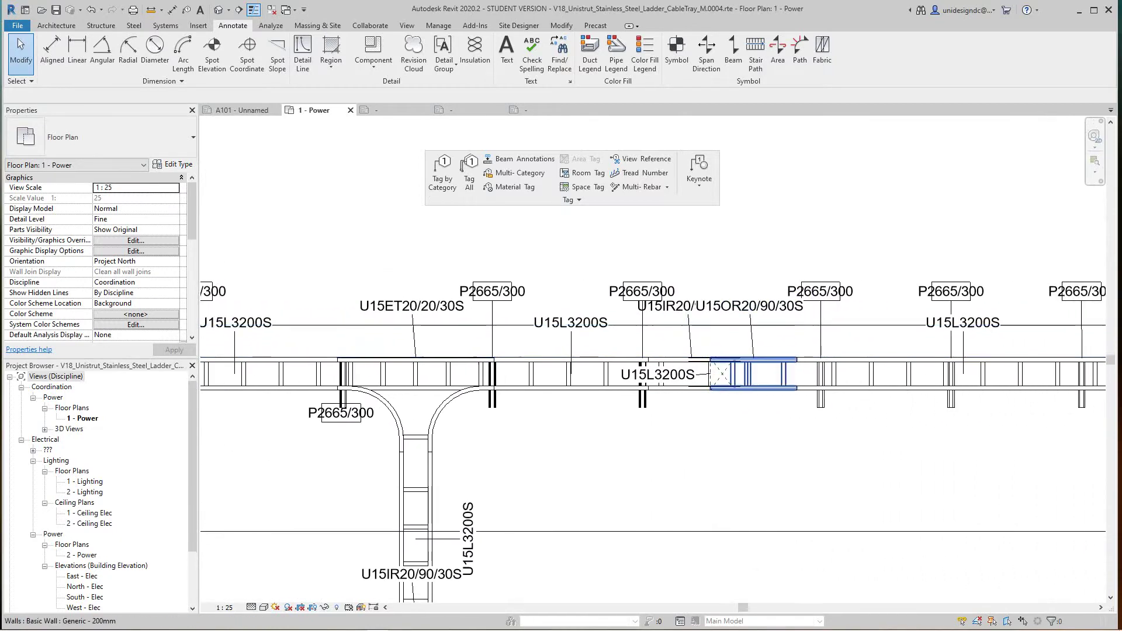
middle_drag(801, 364, 552, 380)
scroll(737, 375, up, 3)
scroll(834, 370, up, 3)
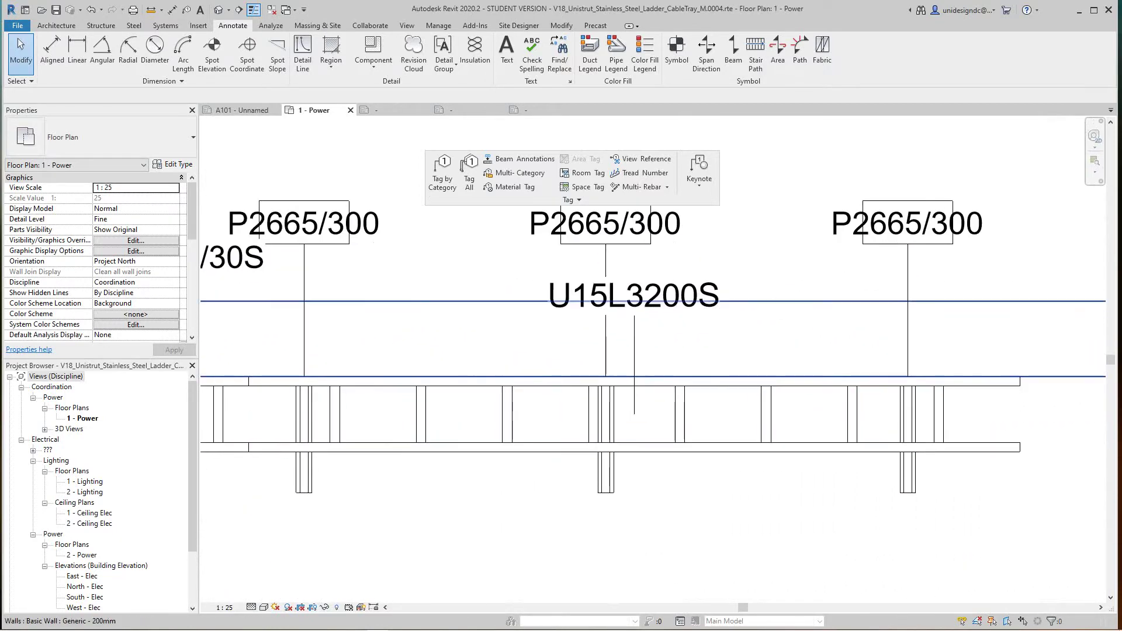
scroll(842, 367, down, 4)
middle_drag(842, 368, 769, 425)
scroll(799, 406, up, 1)
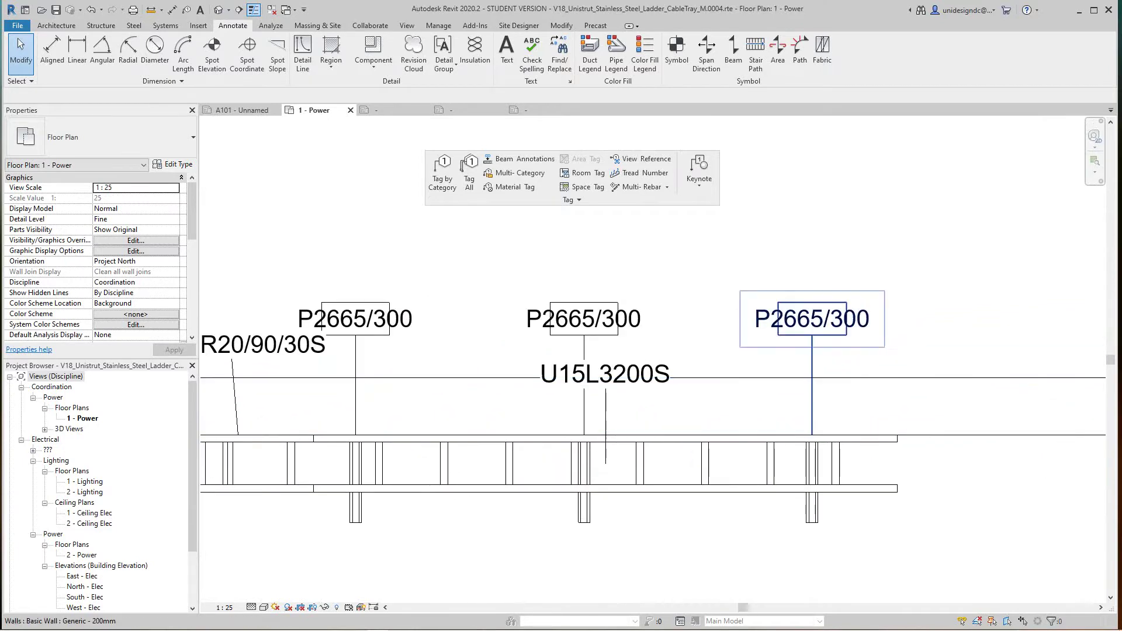
Step: Move the P2665/300 tag of the last hanger away from its support and bend its leader into an elbow beside the tag
click(811, 327)
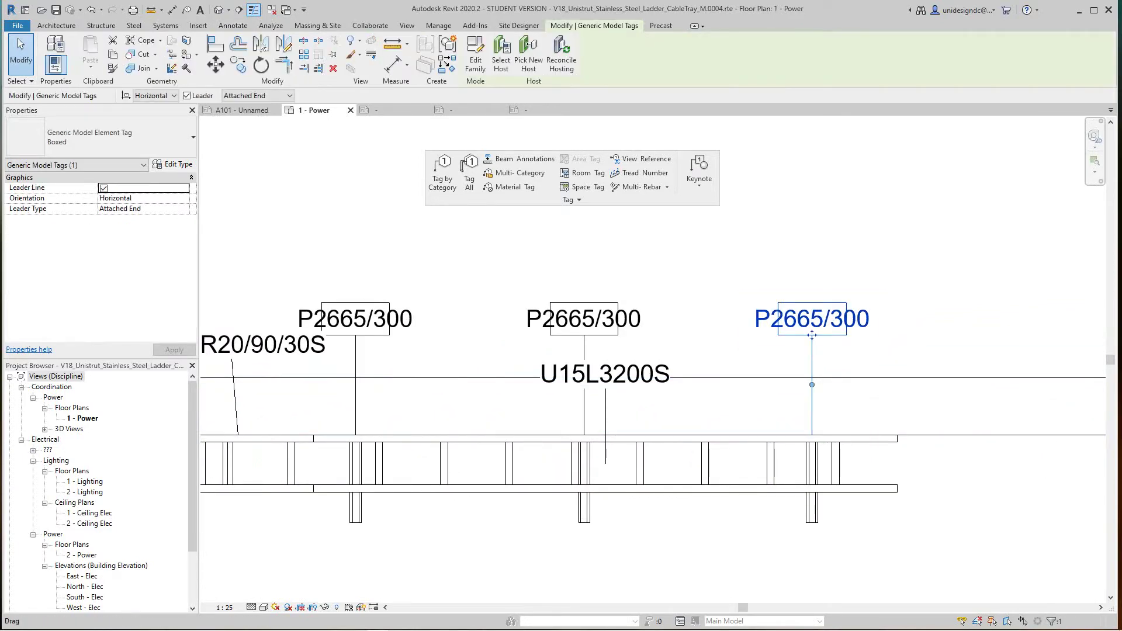
scroll(812, 336, up, 2)
middle_drag(791, 324, 782, 331)
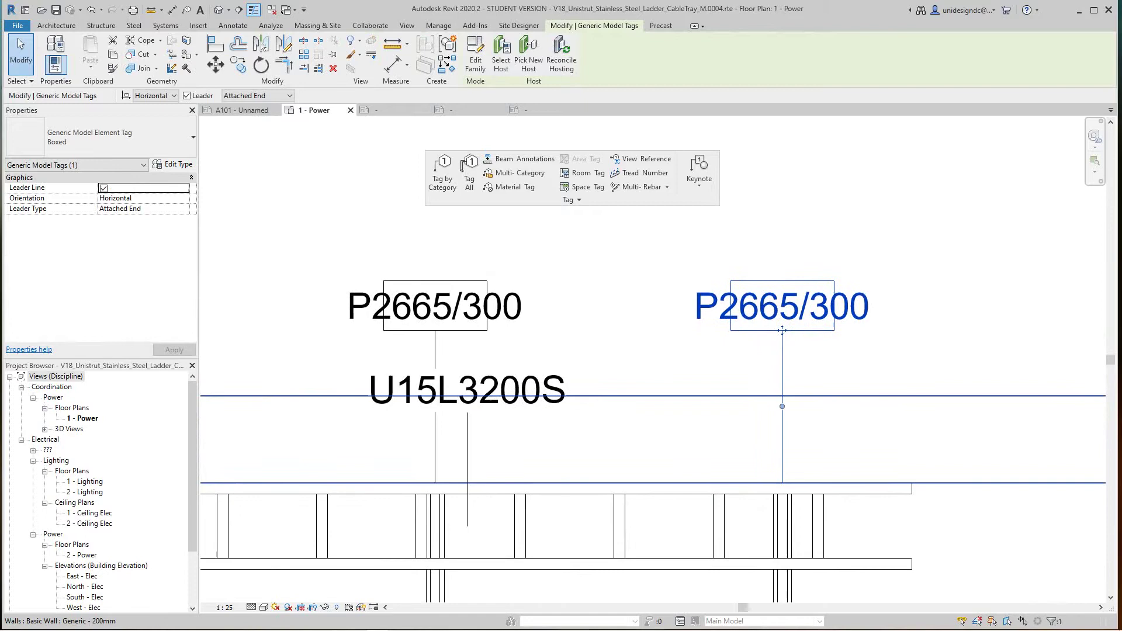
drag(781, 331, 882, 342)
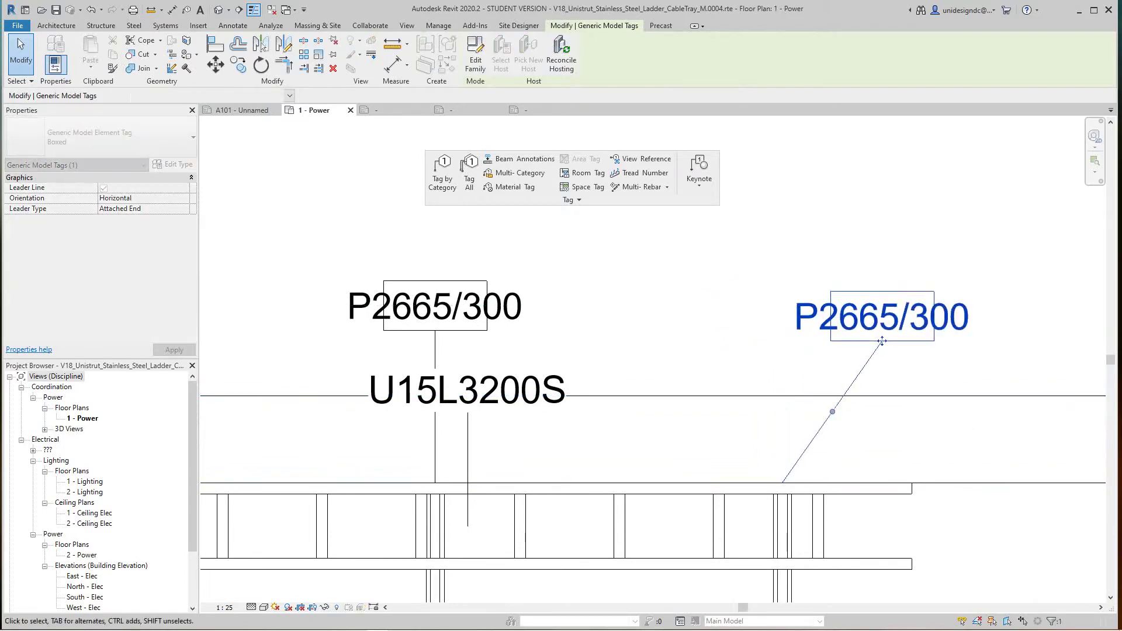
drag(832, 412, 748, 316)
scroll(845, 396, up, 1)
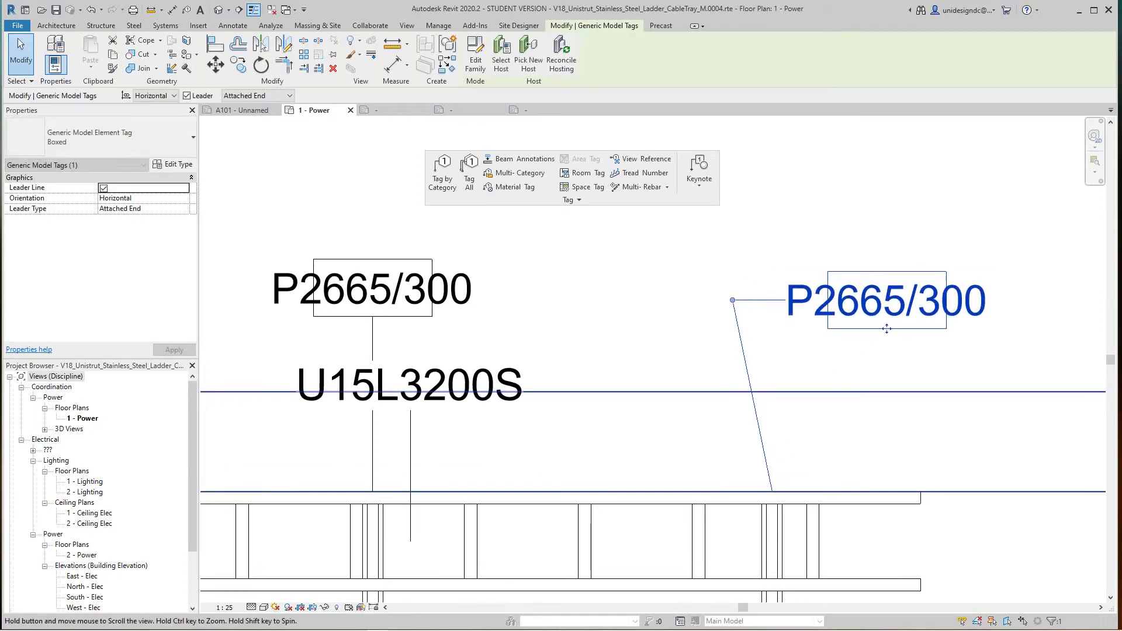
middle_drag(841, 391, 828, 346)
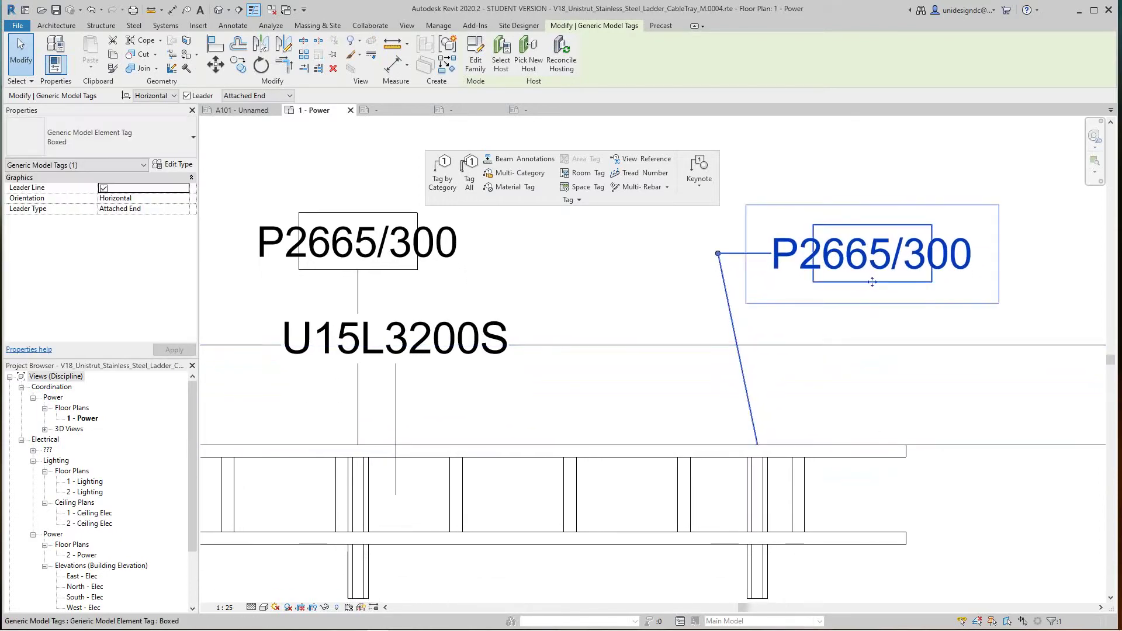
key(Escape)
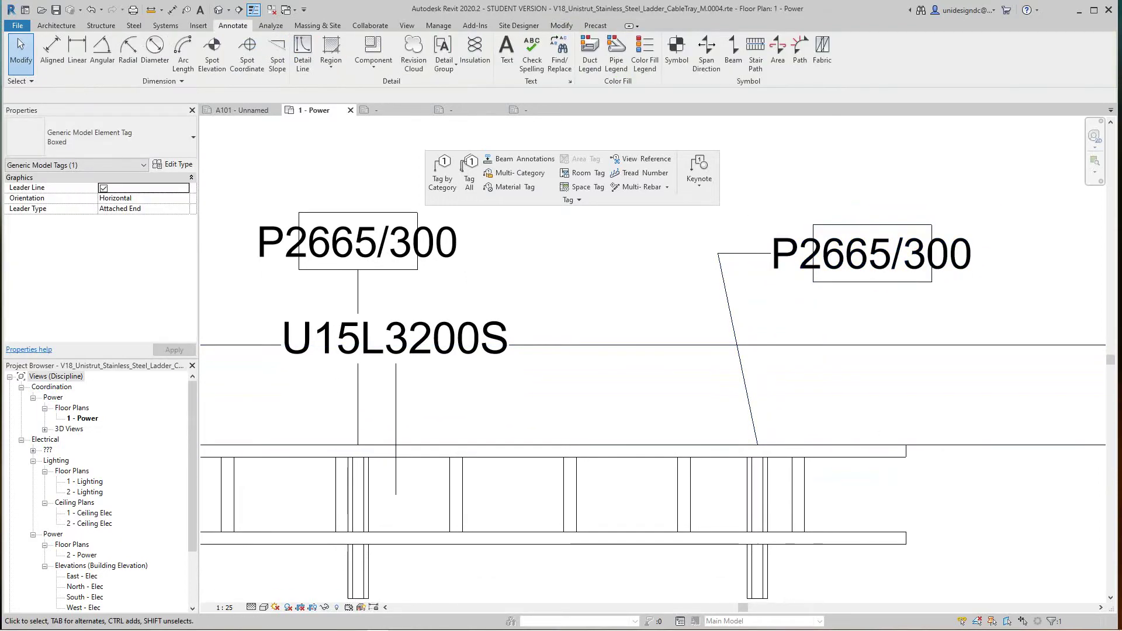
Step: Reselect the moved hanger tag and check the available leader type and orientation options
drag(999, 303, 1000, 303)
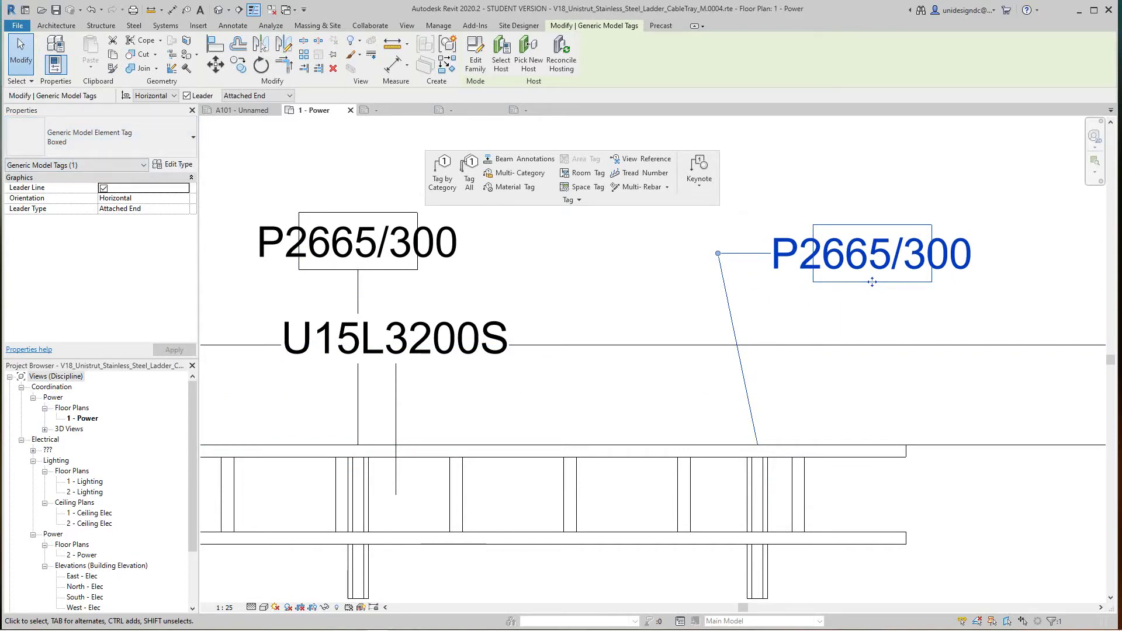
click(184, 209)
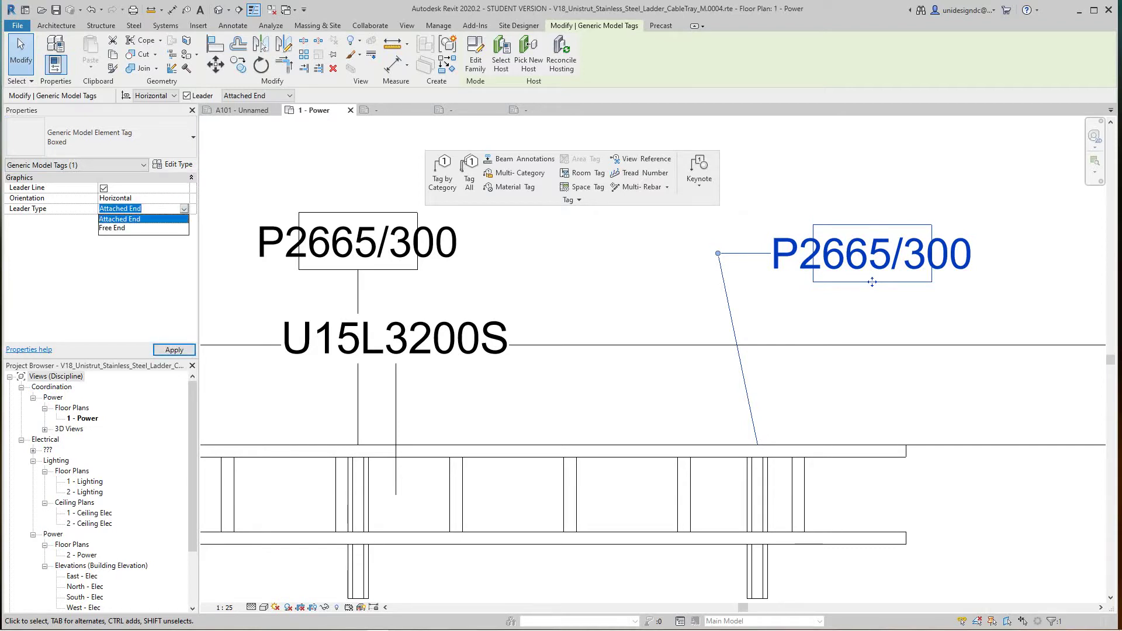
key(Escape)
click(184, 198)
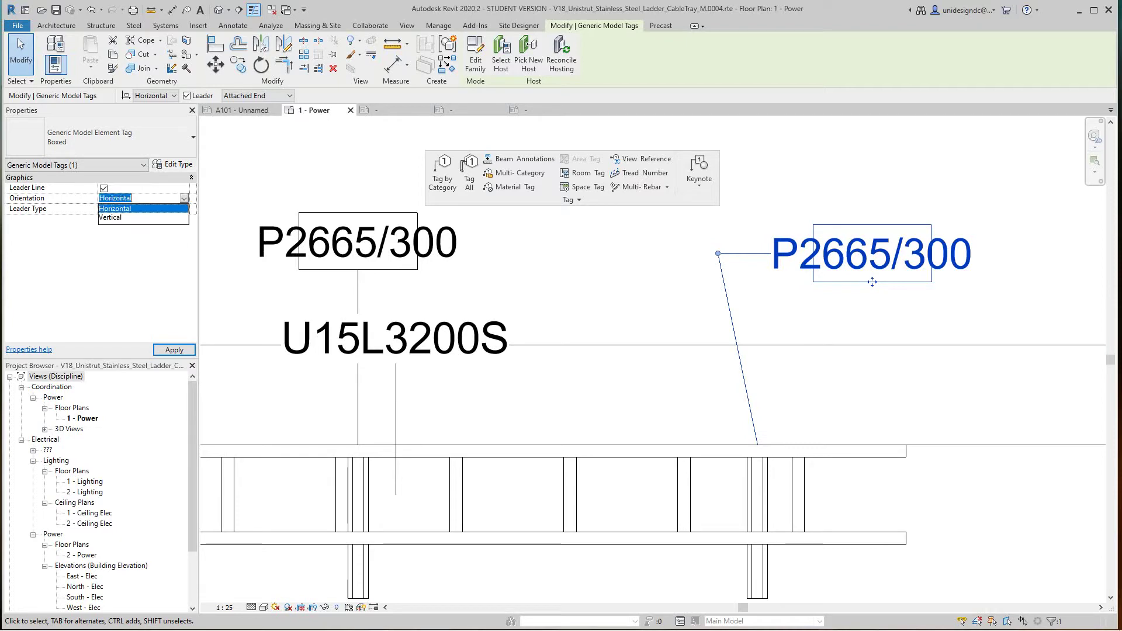
key(Escape)
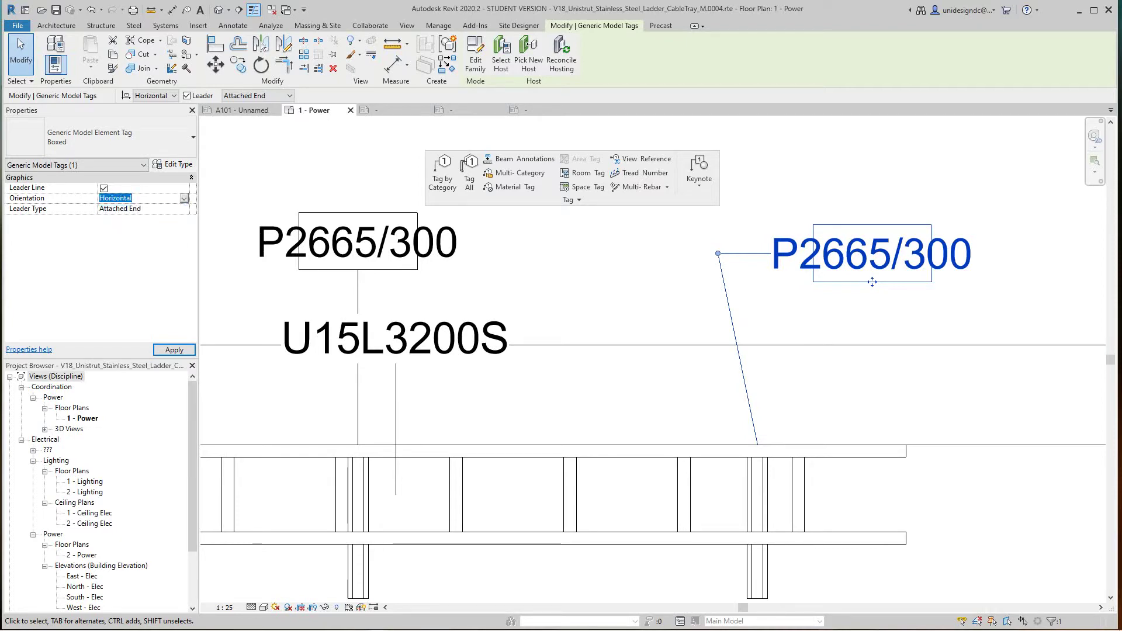
Step: Set the leader arrowhead of the Boxed Generic Model Element Tag type to Arrow Filled 30 Degree
click(173, 165)
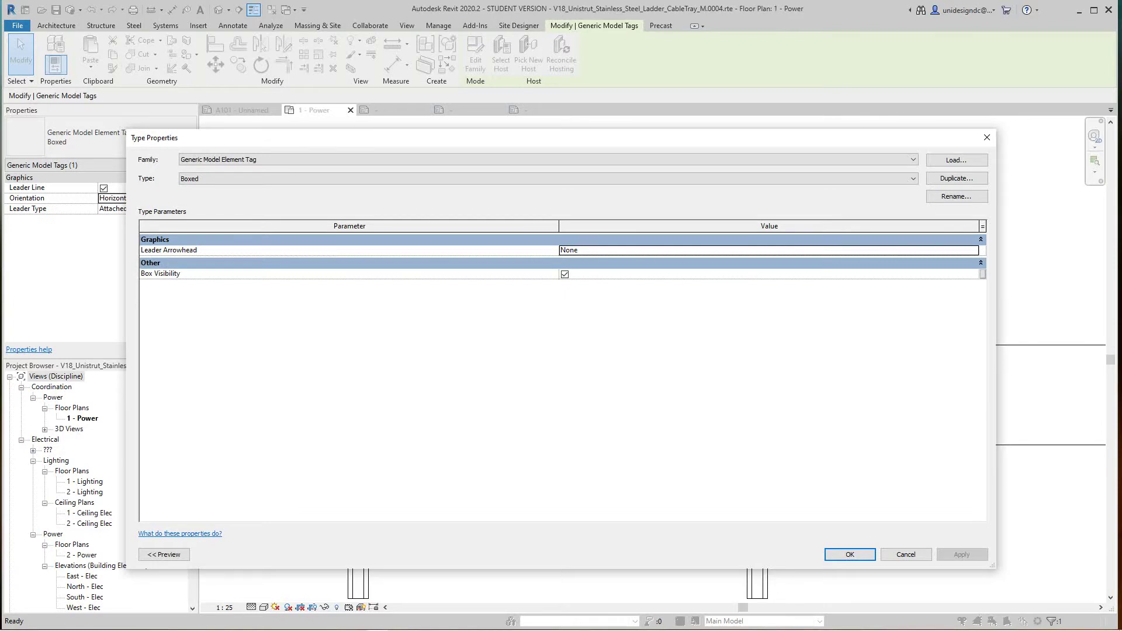
click(973, 250)
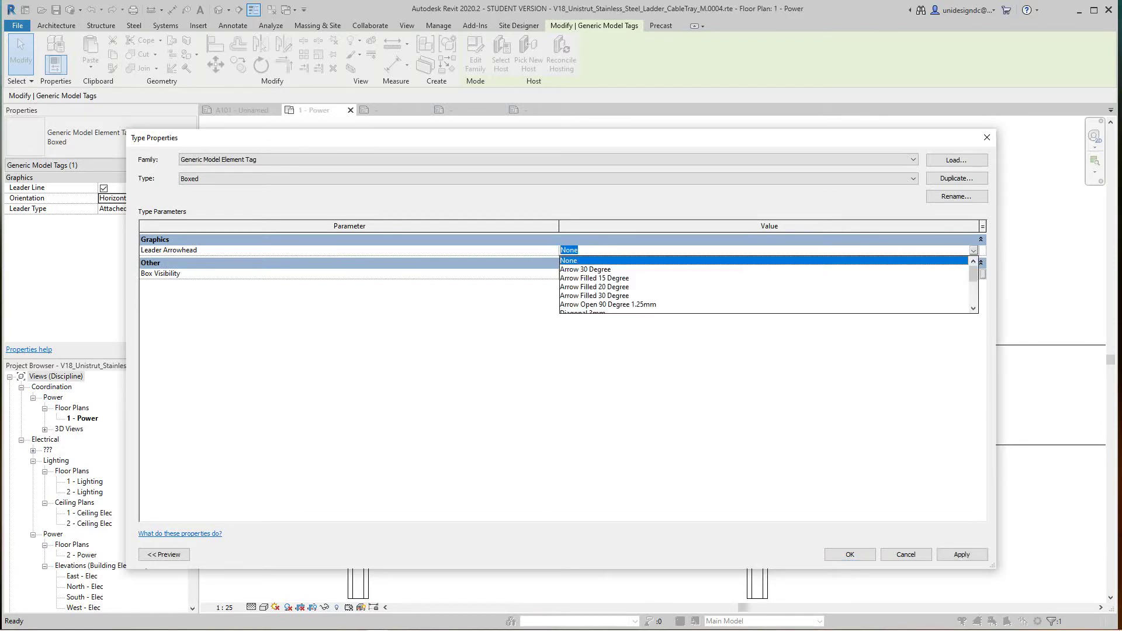
scroll(769, 284, down, 3)
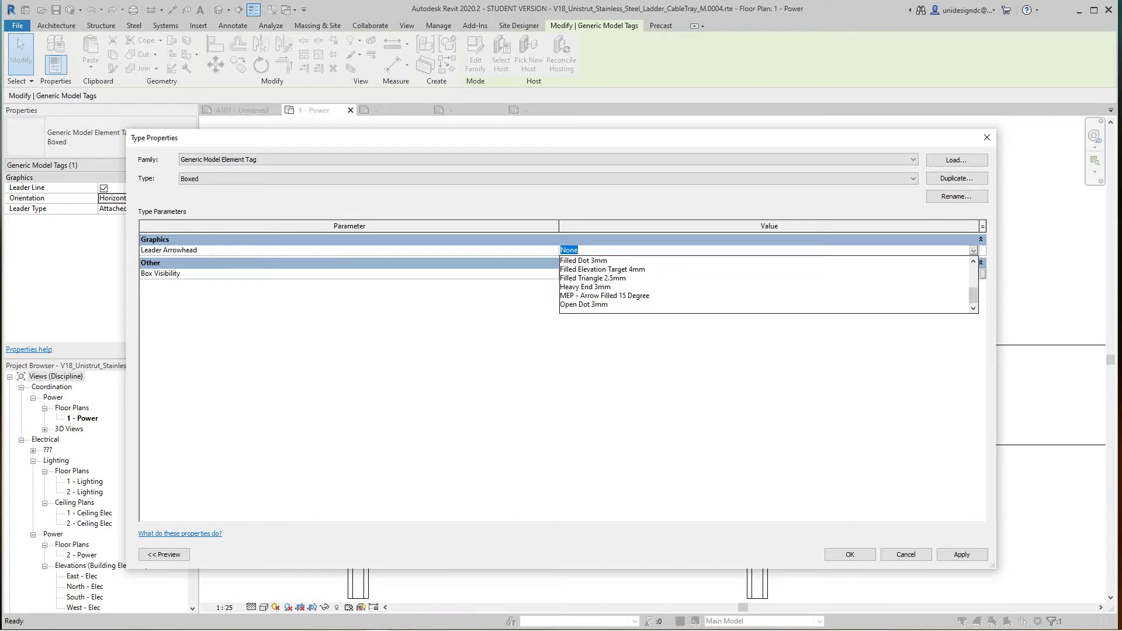
scroll(768, 284, up, 3)
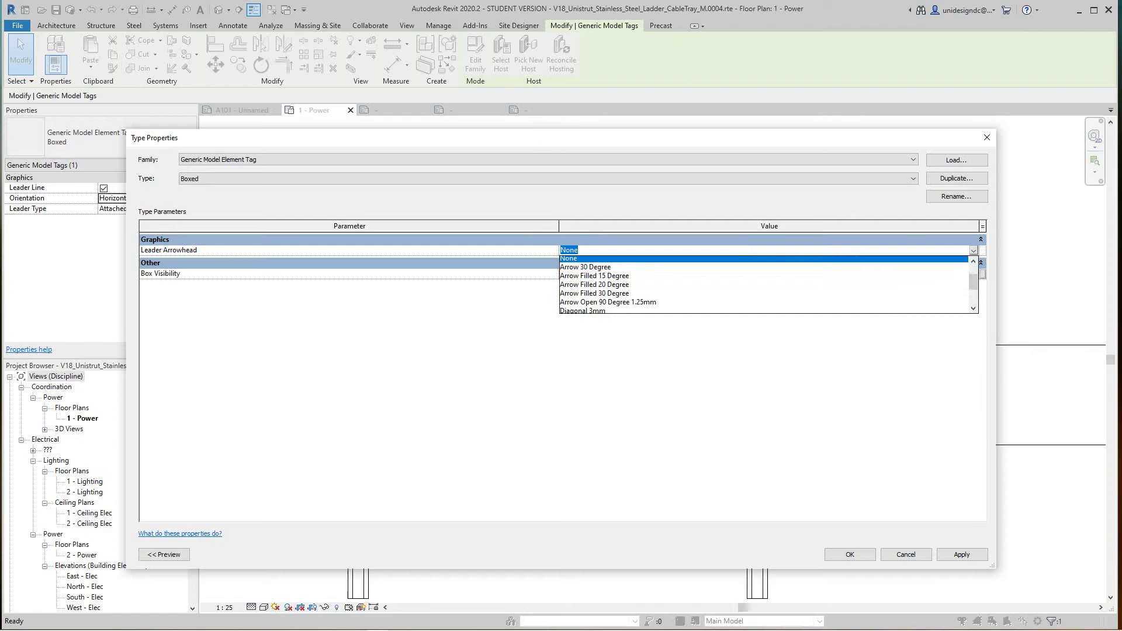
scroll(768, 284, down, 3)
scroll(768, 285, up, 3)
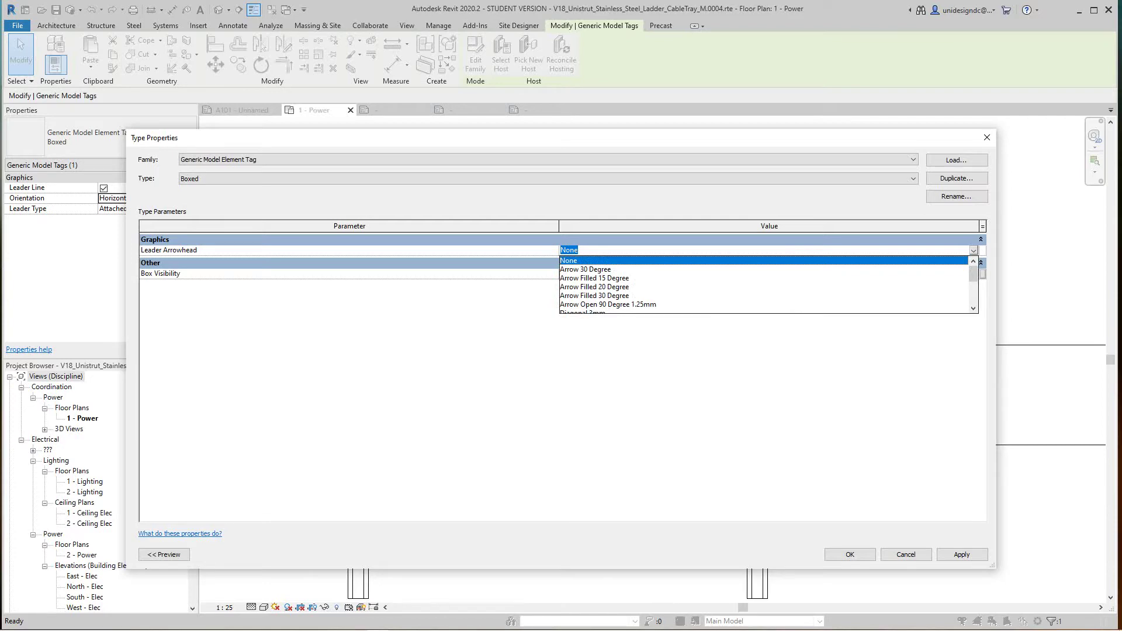
click(594, 295)
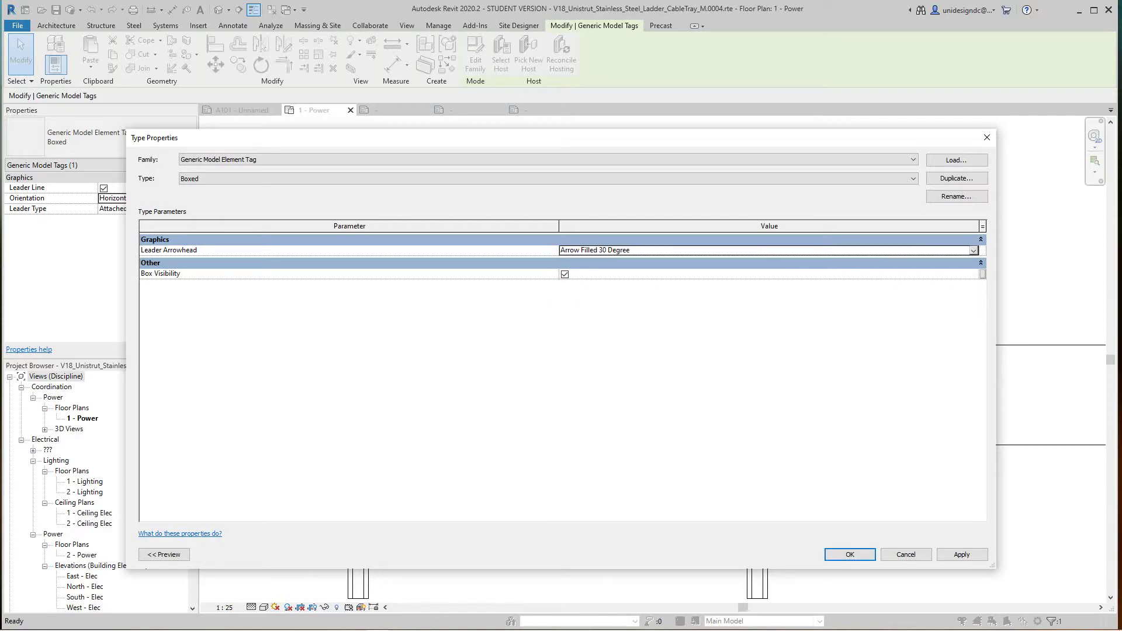
click(962, 555)
click(850, 555)
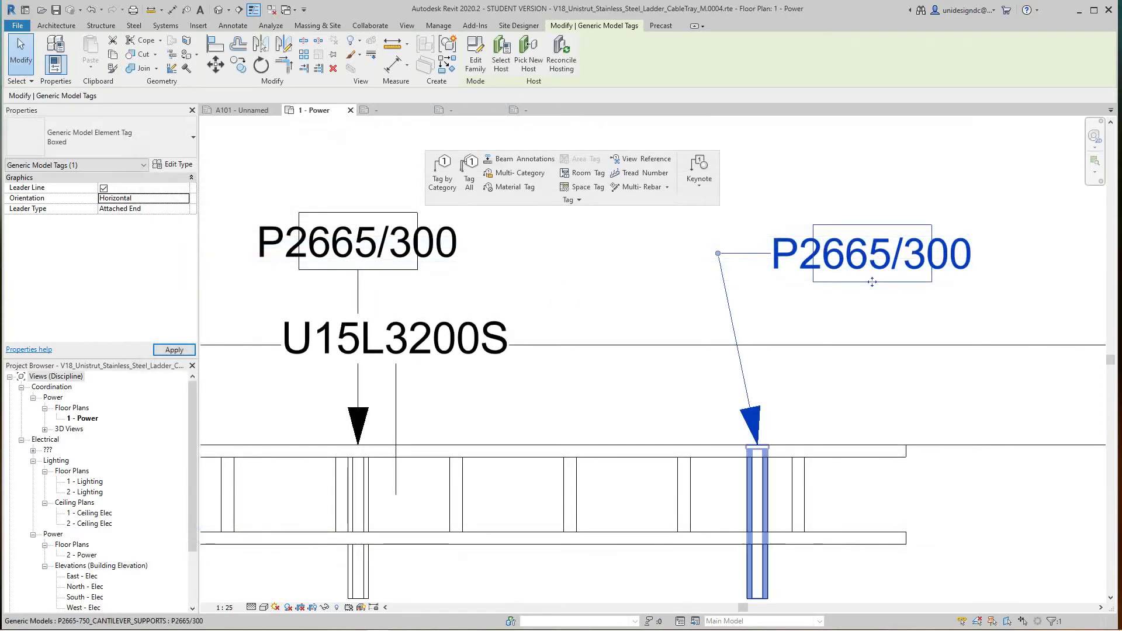
Step: Examine the arrowheads on the hanger tag leaders along the upper cable tray run
click(653, 453)
scroll(653, 452, down, 4)
middle_drag(653, 453, 806, 392)
scroll(771, 332, down, 3)
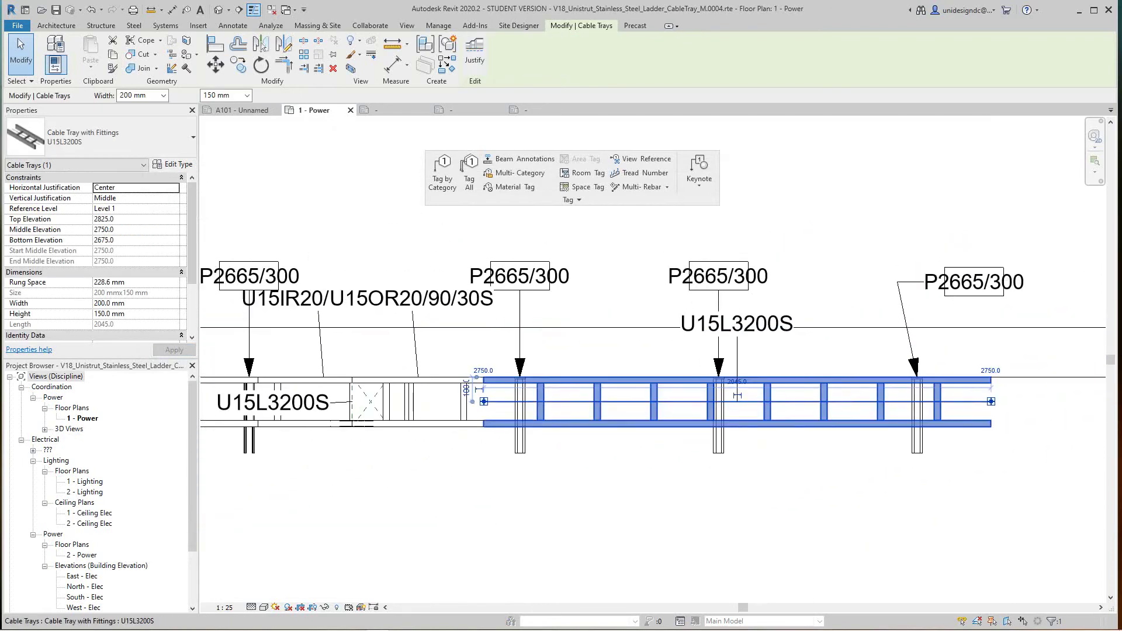
scroll(771, 331, down, 1)
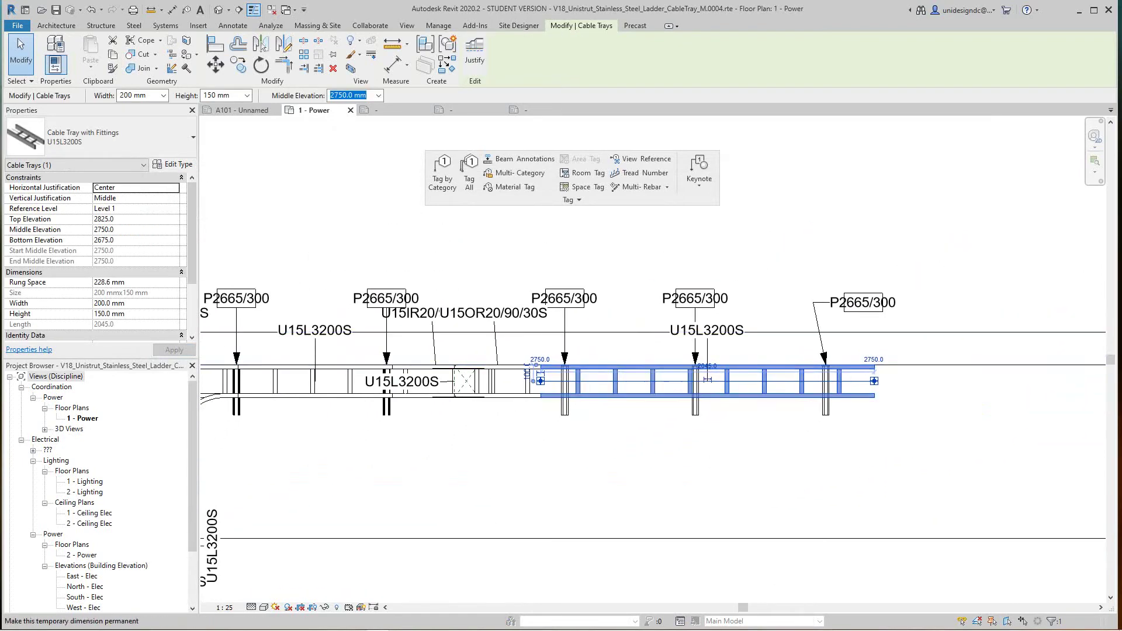
middle_drag(584, 439, 1035, 426)
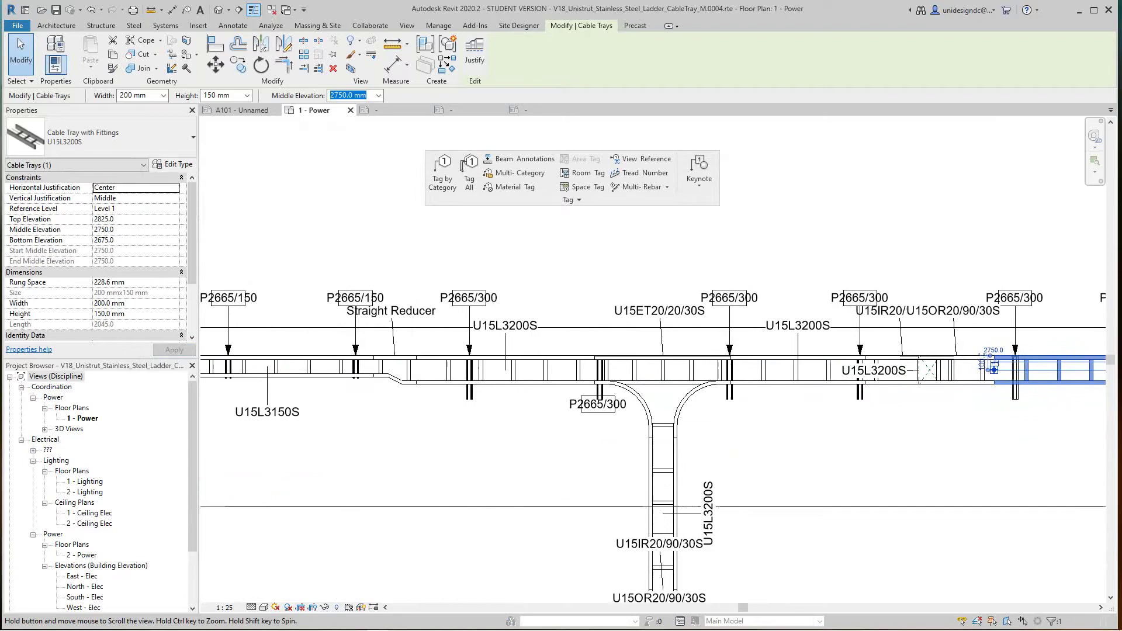
middle_drag(661, 403, 857, 380)
scroll(850, 301, up, 5)
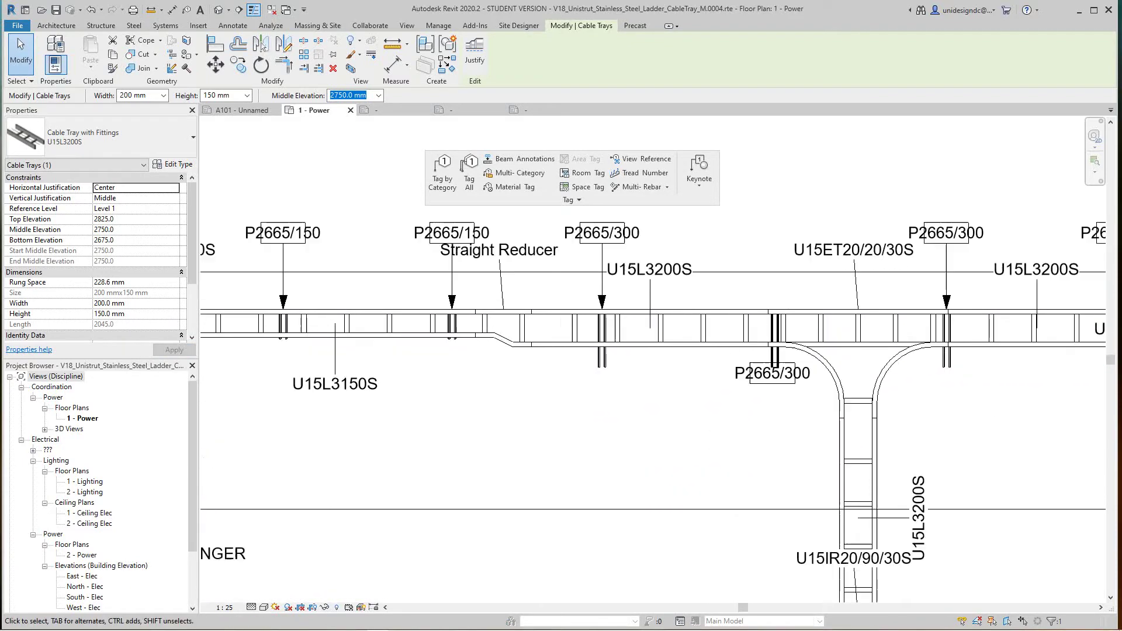
scroll(491, 480, down, 3)
middle_drag(491, 480, 460, 524)
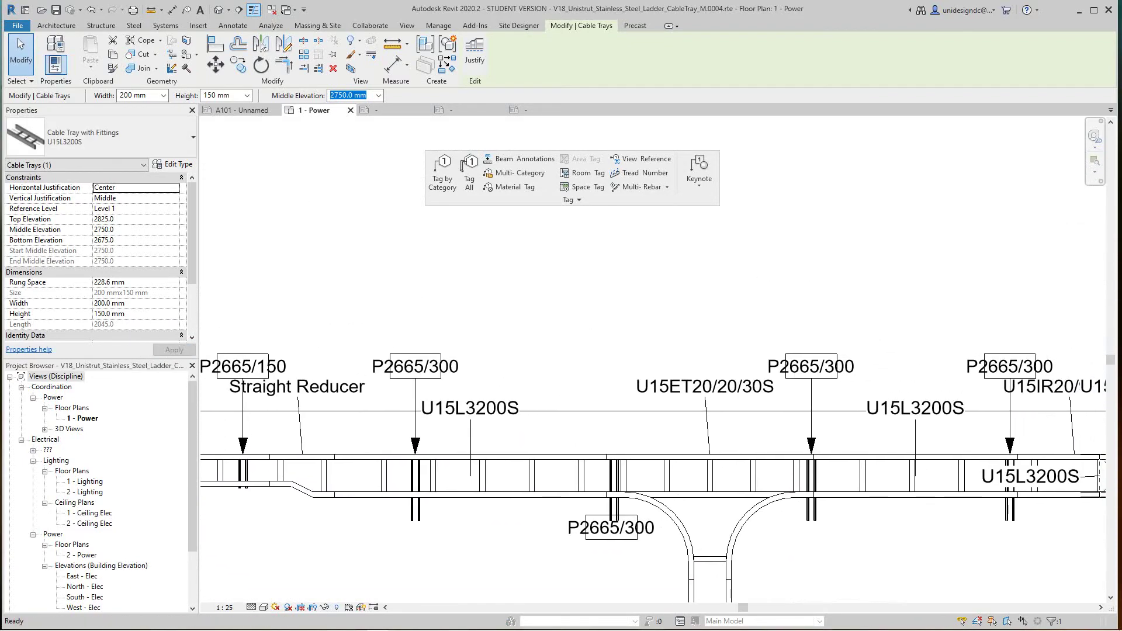
Step: Set the leader arrowhead of the M_Cable Tray Size Tag type to Filled Dot 3mm, using the U15L3200S tag beside the reducer
scroll(464, 516, up, 3)
click(470, 357)
click(470, 372)
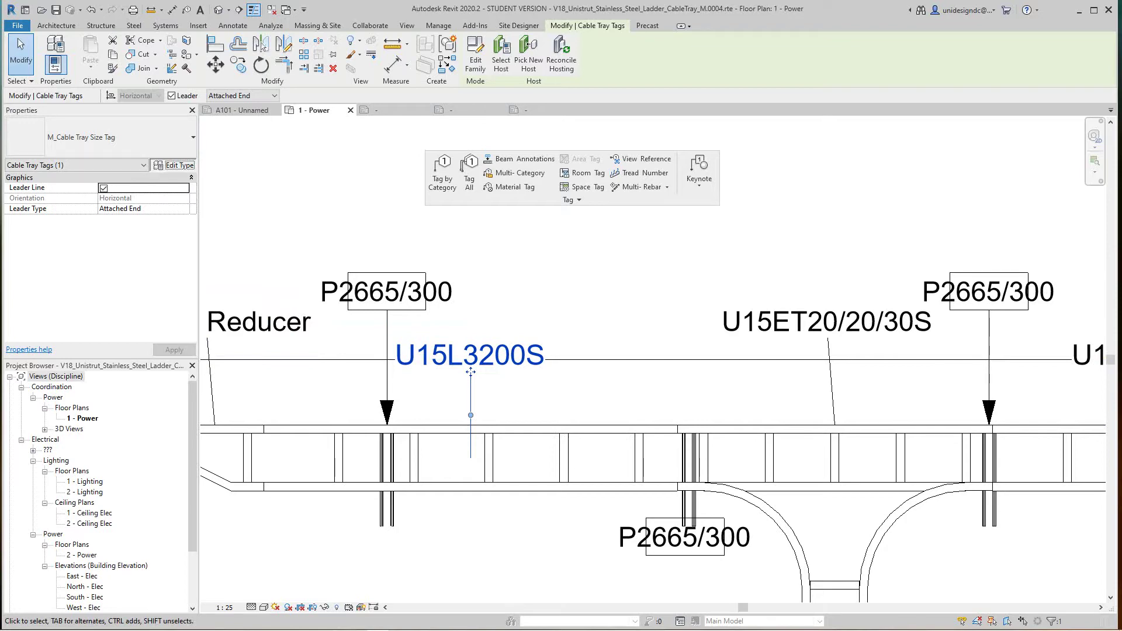
double_click(470, 372)
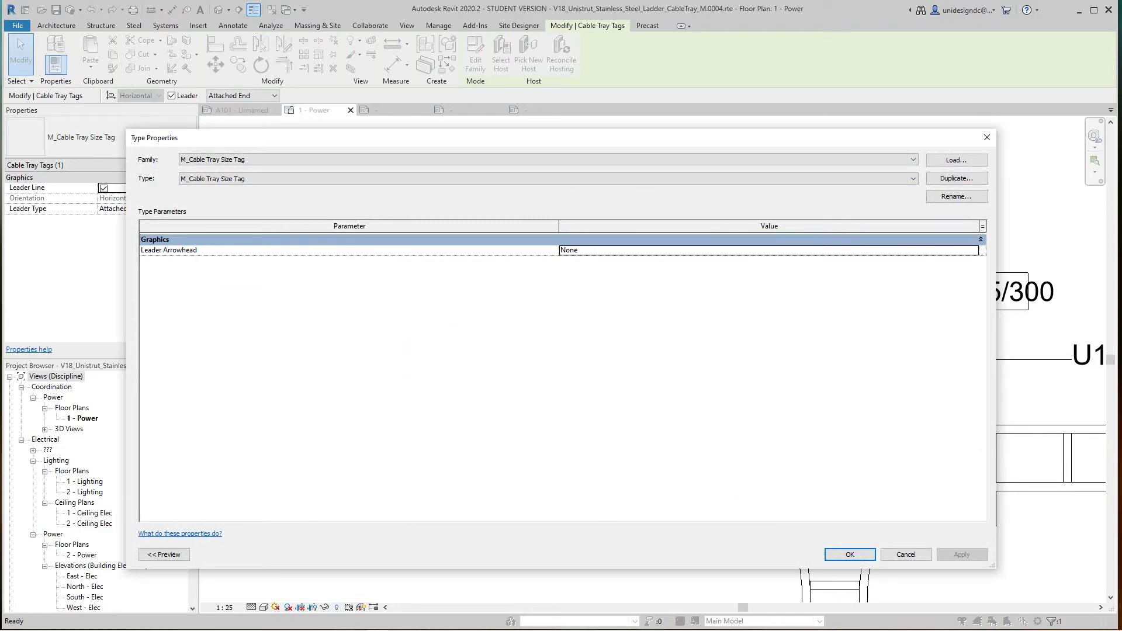
click(973, 251)
click(973, 250)
scroll(765, 285, down, 4)
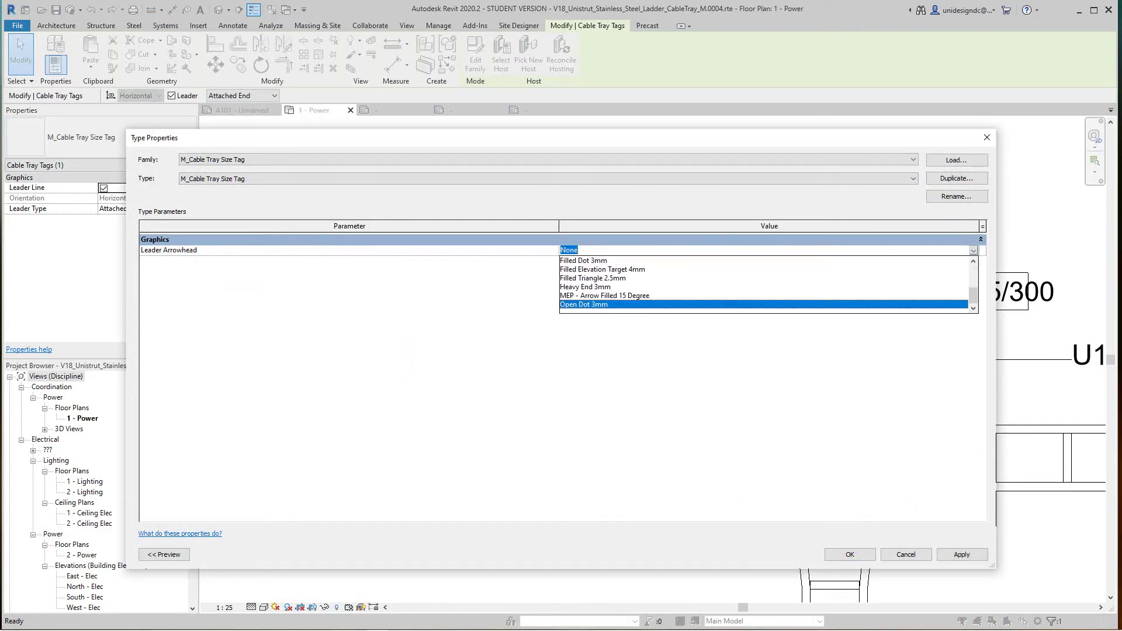
click(602, 305)
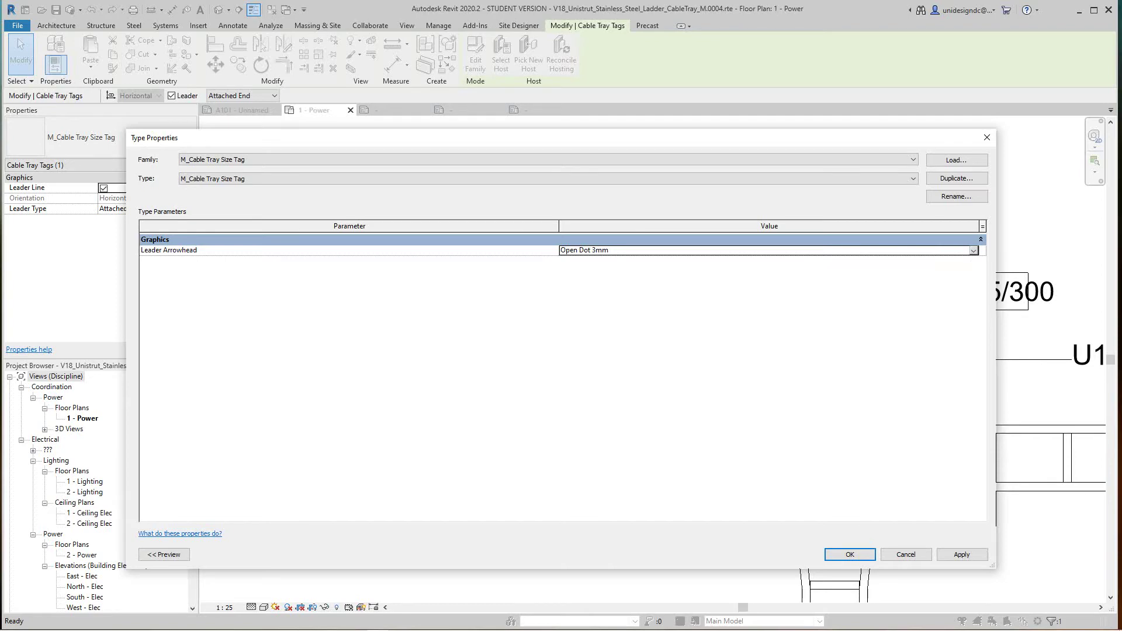
click(973, 251)
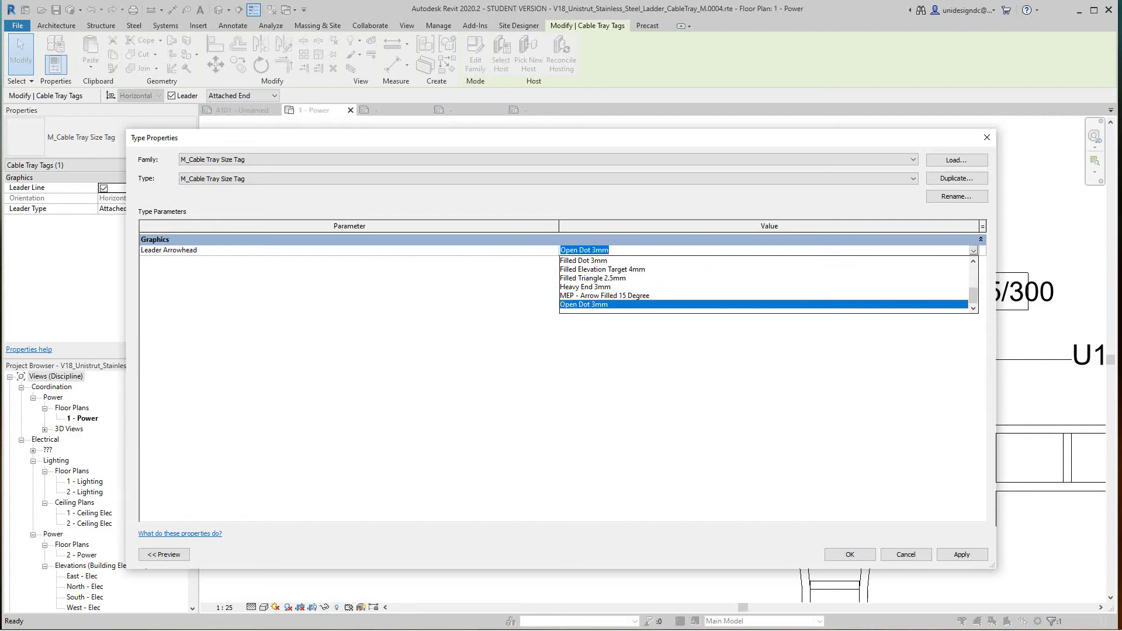
click(602, 261)
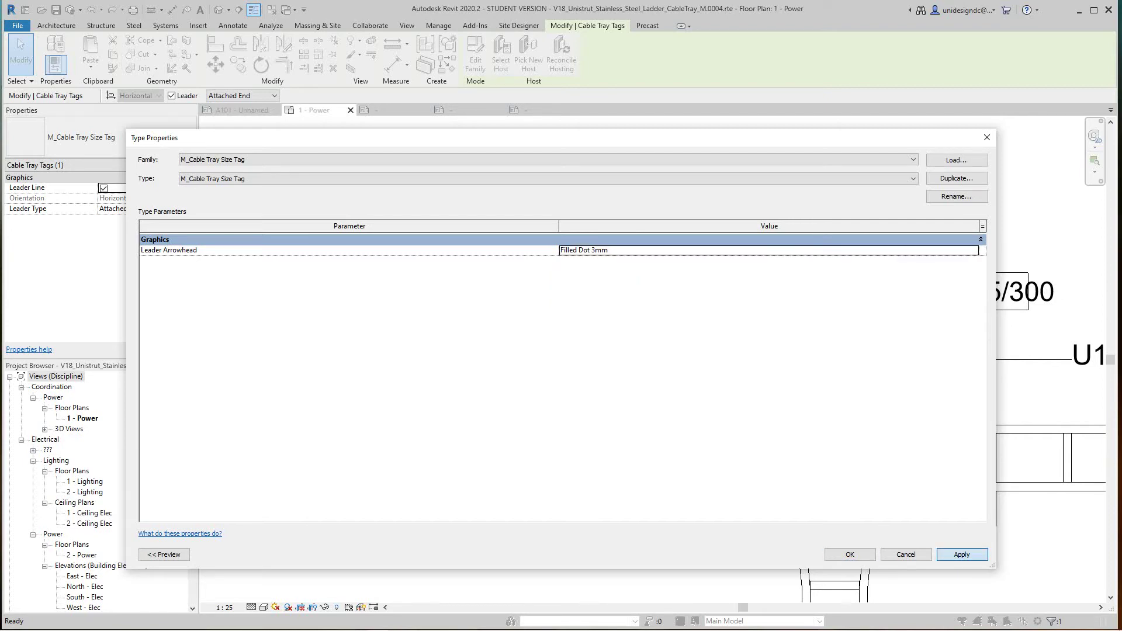
key(Return)
key(Escape)
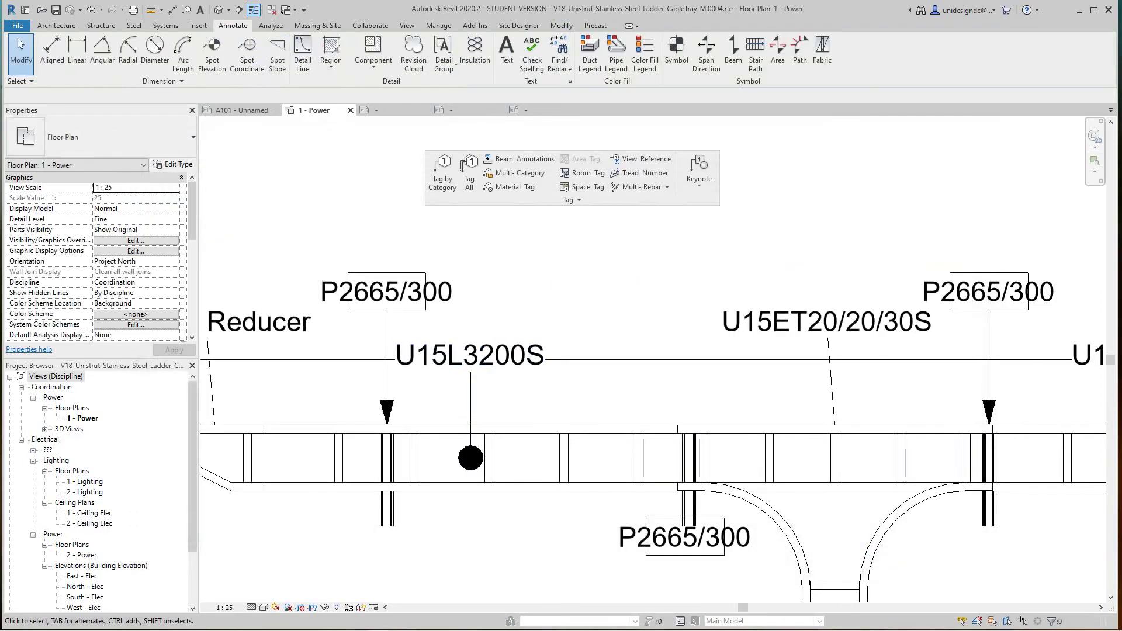
Step: Examine the arrowheads and dots on the tag leaders across the cable tray runs of the power plan
scroll(628, 372, down, 3)
middle_drag(628, 372, 741, 235)
scroll(549, 408, down, 2)
middle_drag(550, 408, 630, 328)
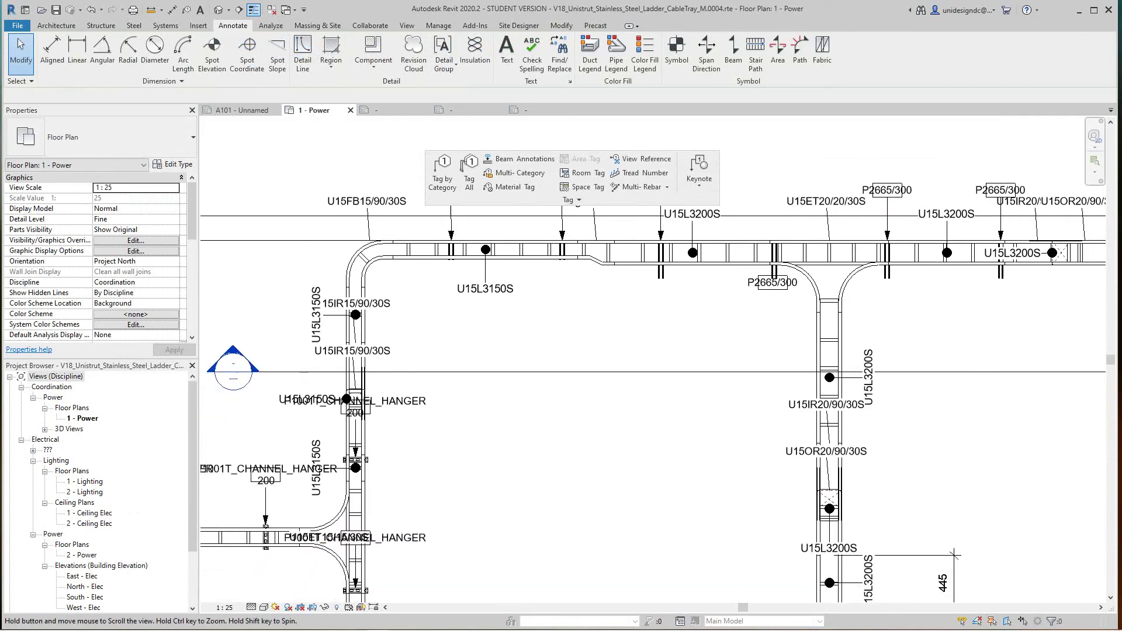
scroll(564, 386, down, 1)
mouse_move(564, 385)
middle_down()
mouse_move(575, 209)
mouse_move(547, 145)
middle_up()
middle_drag(512, 500, 468, 401)
scroll(507, 373, down, 4)
mouse_move(529, 459)
middle_down()
mouse_move(507, 374)
mouse_move(508, 388)
mouse_move(713, 309)
mouse_move(677, 236)
mouse_move(705, 358)
middle_up()
scroll(677, 236, down, 2)
scroll(693, 325, up, 1)
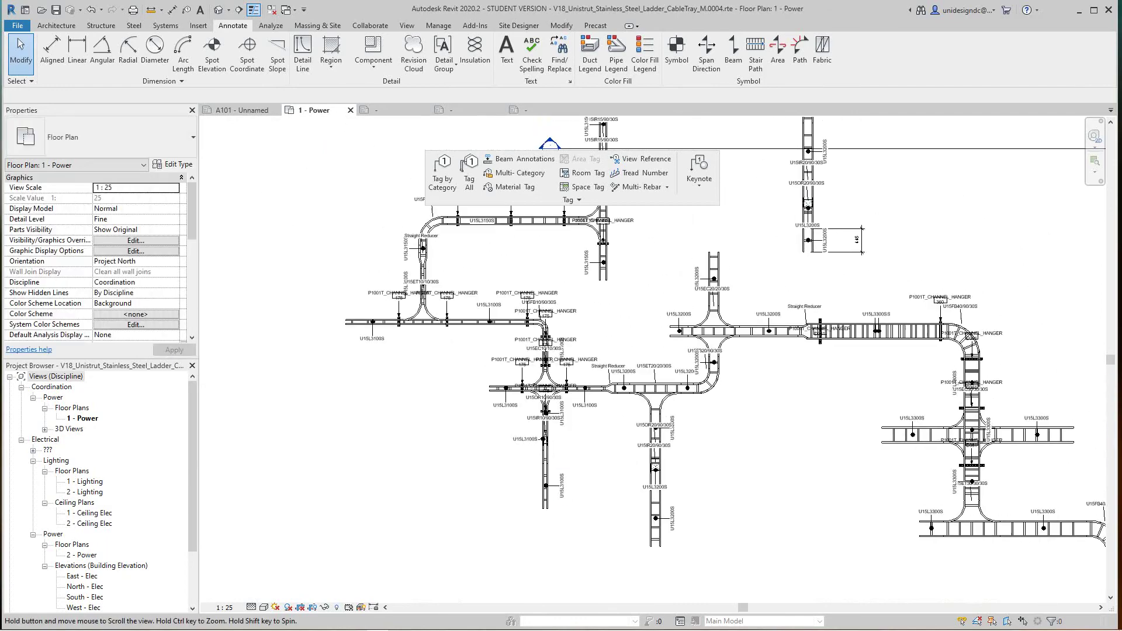
middle_drag(545, 340, 558, 405)
mouse_move(542, 358)
middle_down()
mouse_move(542, 431)
mouse_move(529, 418)
mouse_move(529, 538)
mouse_move(547, 456)
middle_up()
Step: Examine the tags on the row of sample ladder trays and the loose fittings and hangers above the layout
scroll(532, 374, down, 4)
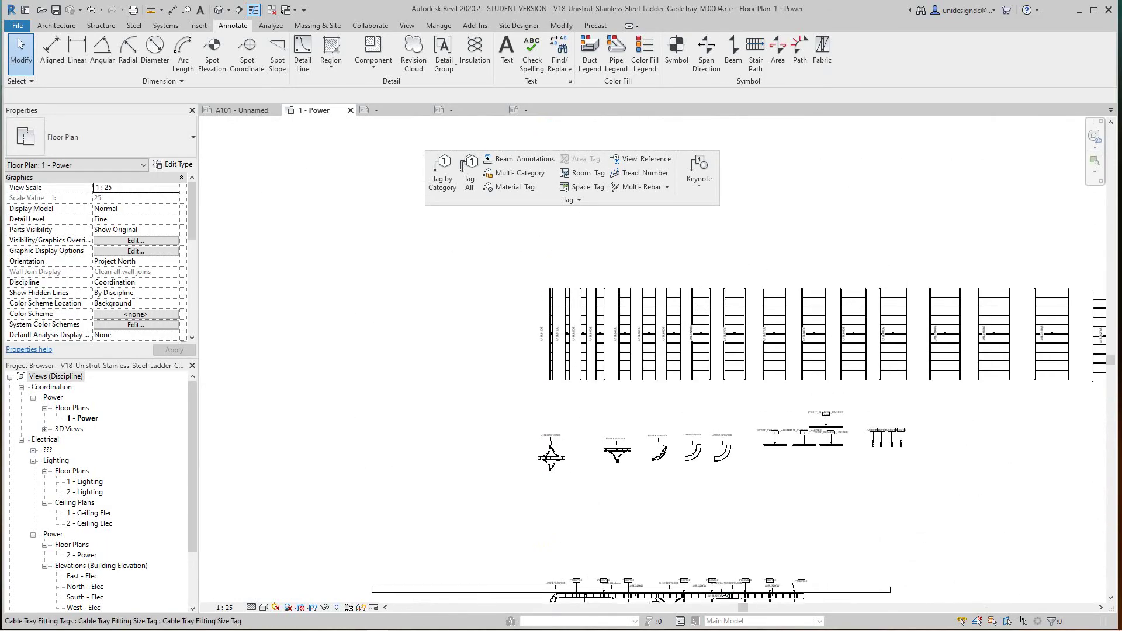
scroll(558, 356, up, 11)
middle_drag(536, 321, 388, 414)
scroll(651, 408, down, 6)
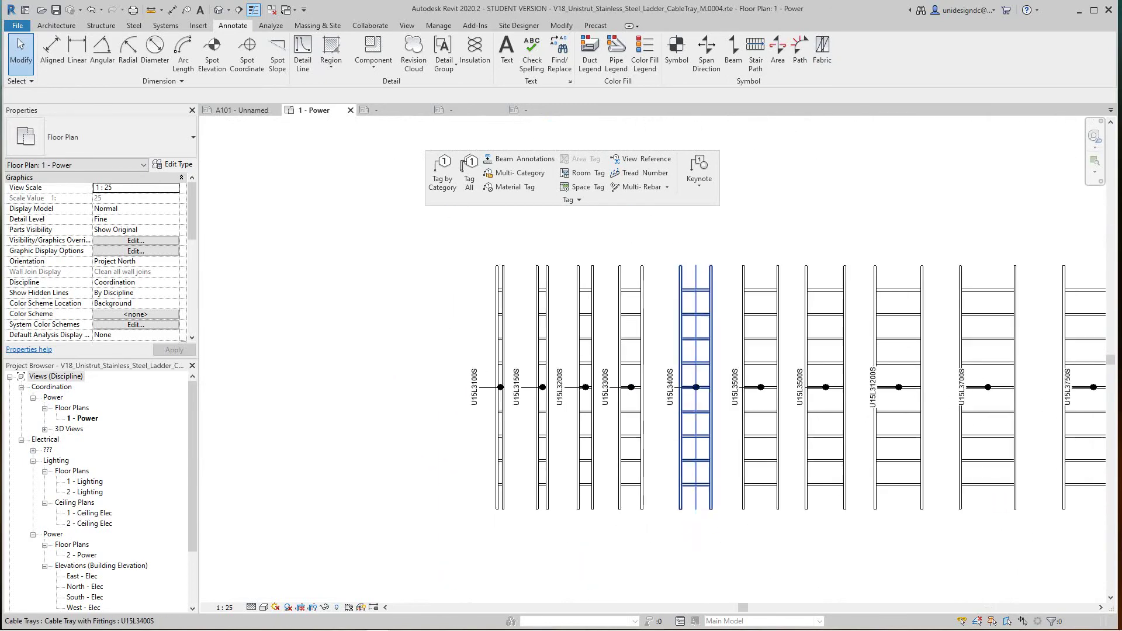
middle_drag(745, 403, 536, 313)
middle_drag(934, 492, 859, 422)
scroll(875, 390, up, 9)
scroll(786, 400, down, 5)
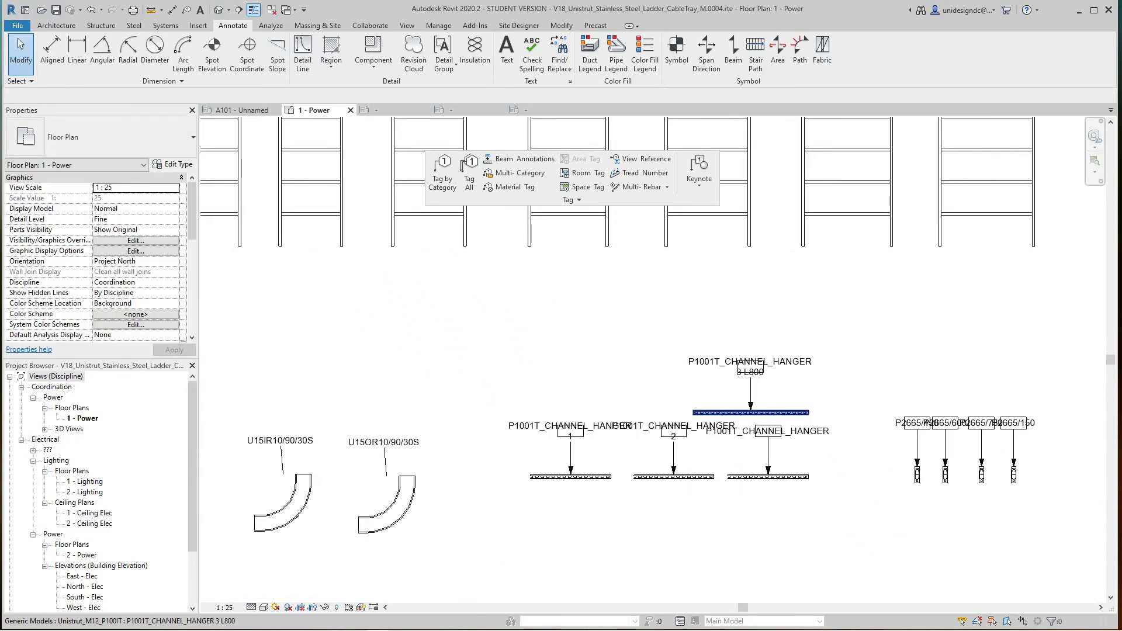
Step: Move the unnumbered P1001T_CHANNEL_HANGER tag below and to the right of its hanger, with an elbow in its leader
scroll(835, 426, up, 6)
middle_drag(680, 436, 632, 395)
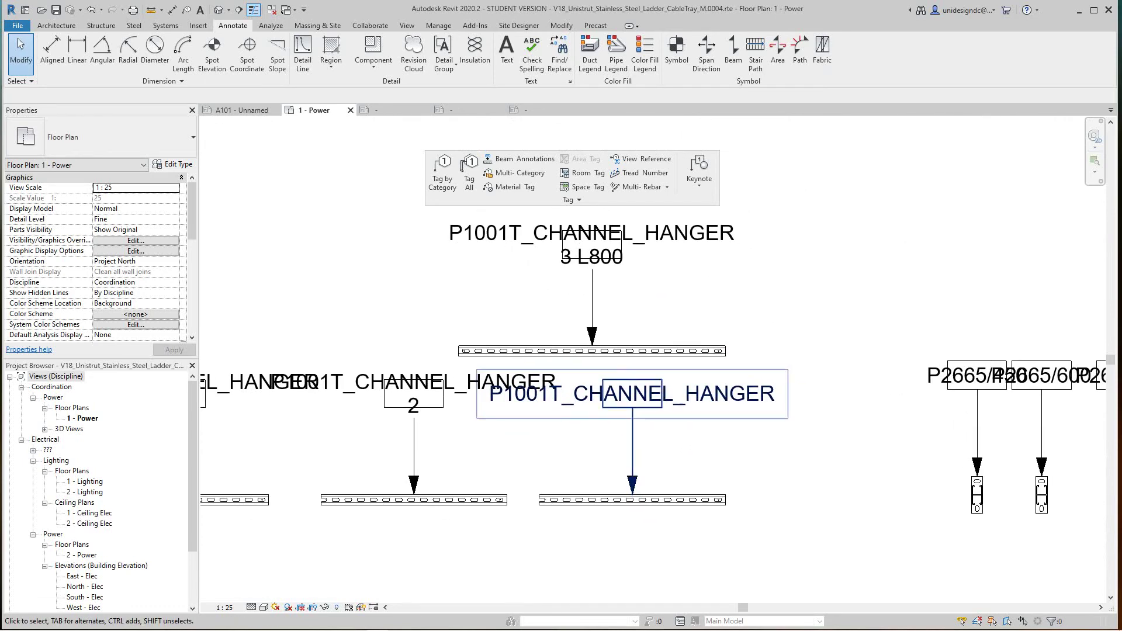
click(632, 395)
drag(633, 407, 811, 565)
middle_drag(810, 565, 764, 437)
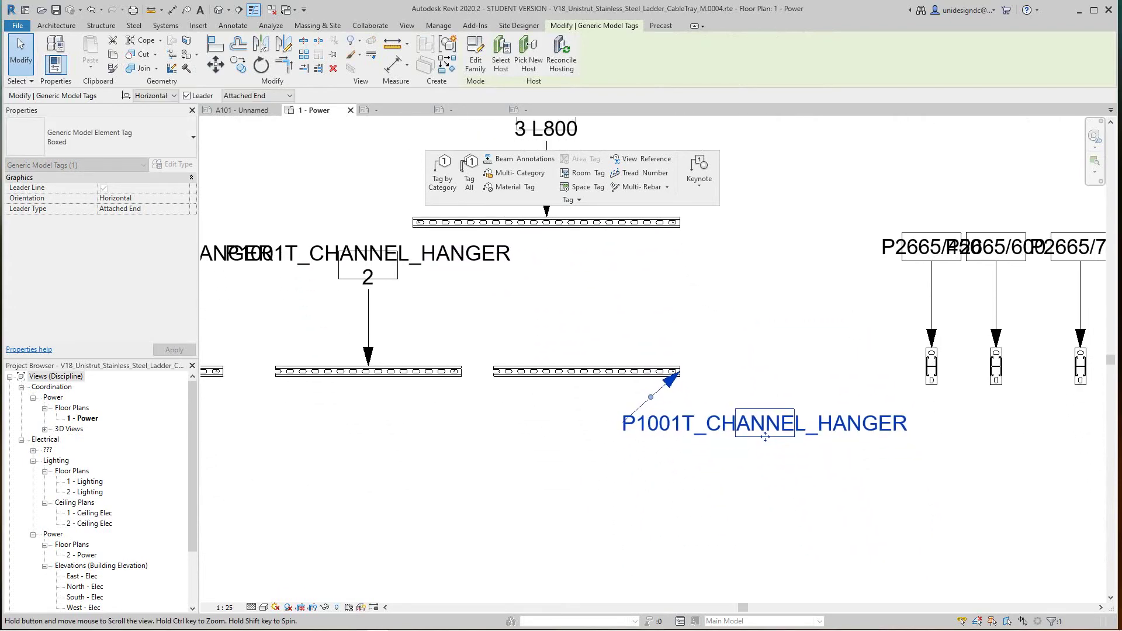
drag(765, 437, 787, 474)
drag(608, 461, 608, 460)
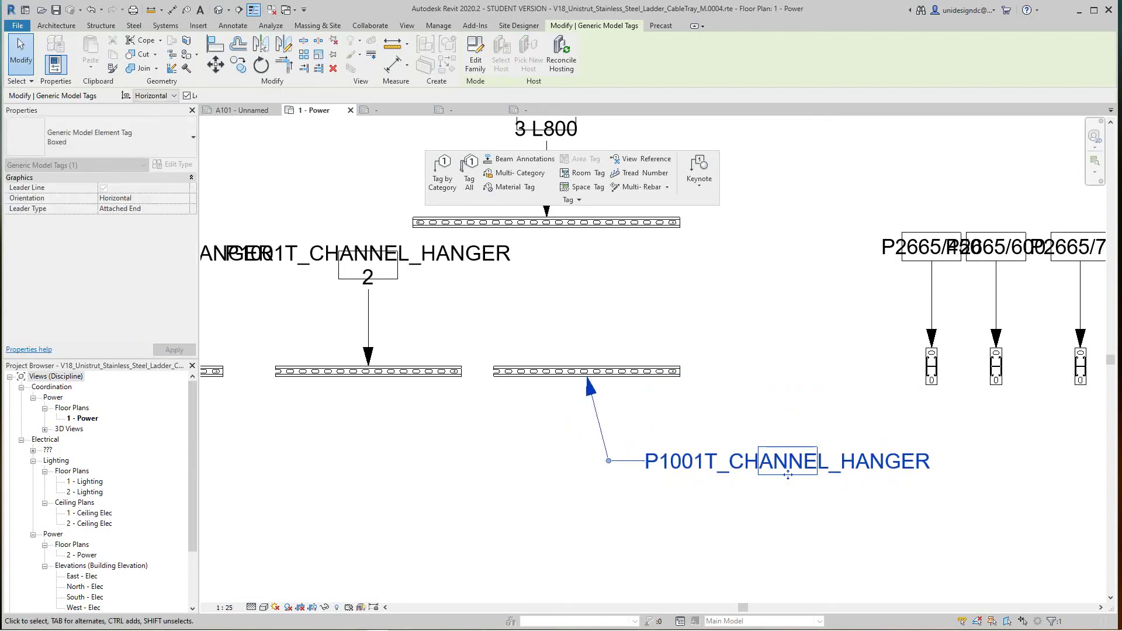
click(554, 468)
Step: Set the leader arrowhead of the Cable Tray Fitting Size Tag type to MEP - Arrow Filled 15 Degree, using the U15OR10/90/30S tag
scroll(554, 467, down, 2)
middle_drag(554, 467, 555, 399)
scroll(555, 397, down, 3)
middle_drag(555, 331, 688, 342)
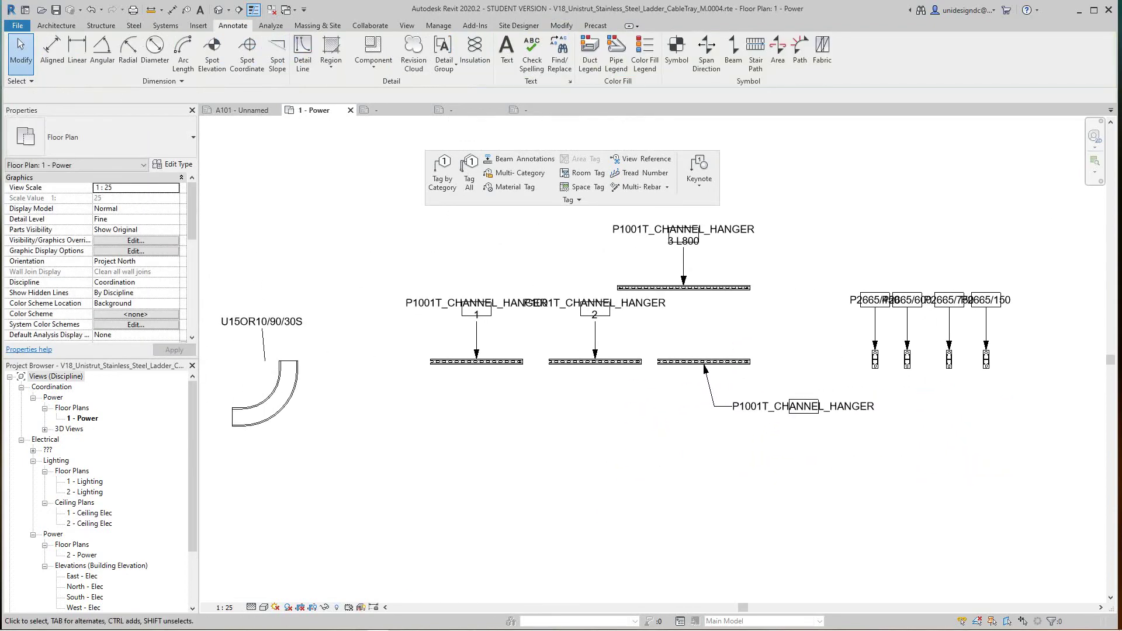
scroll(596, 409, down, 1)
middle_drag(596, 409, 710, 403)
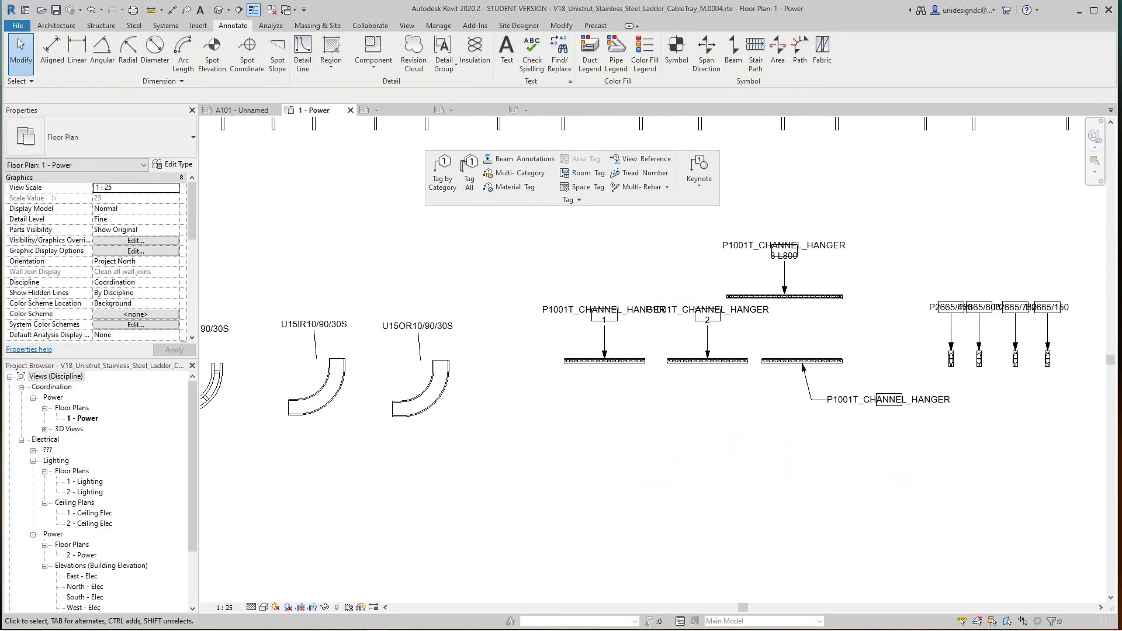
scroll(596, 400, down, 1)
middle_drag(596, 400, 619, 431)
scroll(399, 367, up, 2)
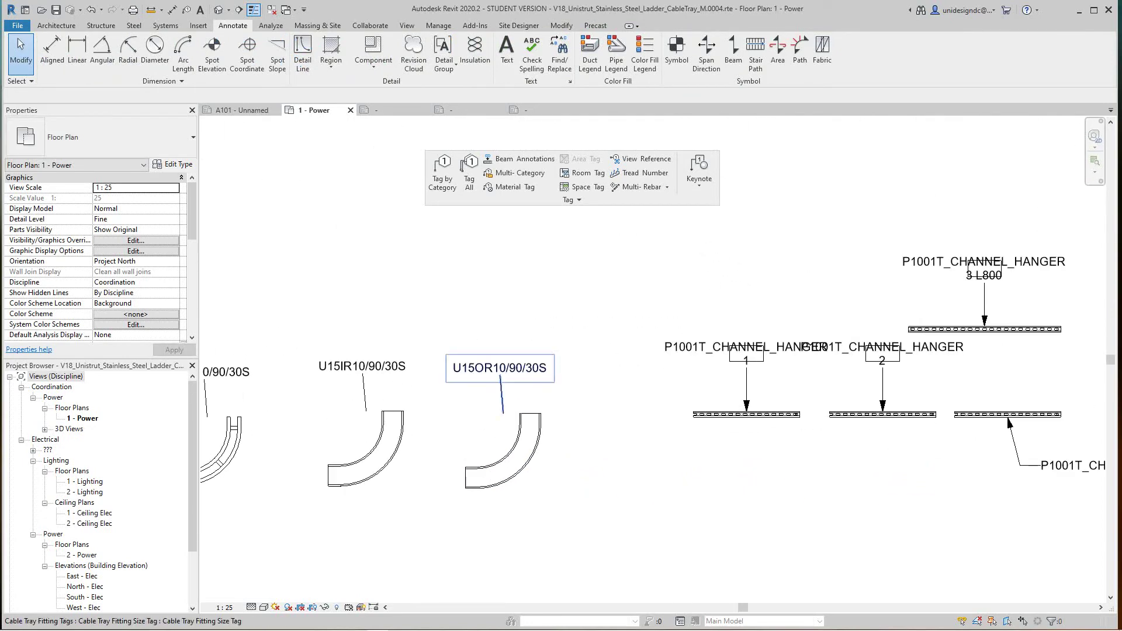
scroll(526, 424, up, 2)
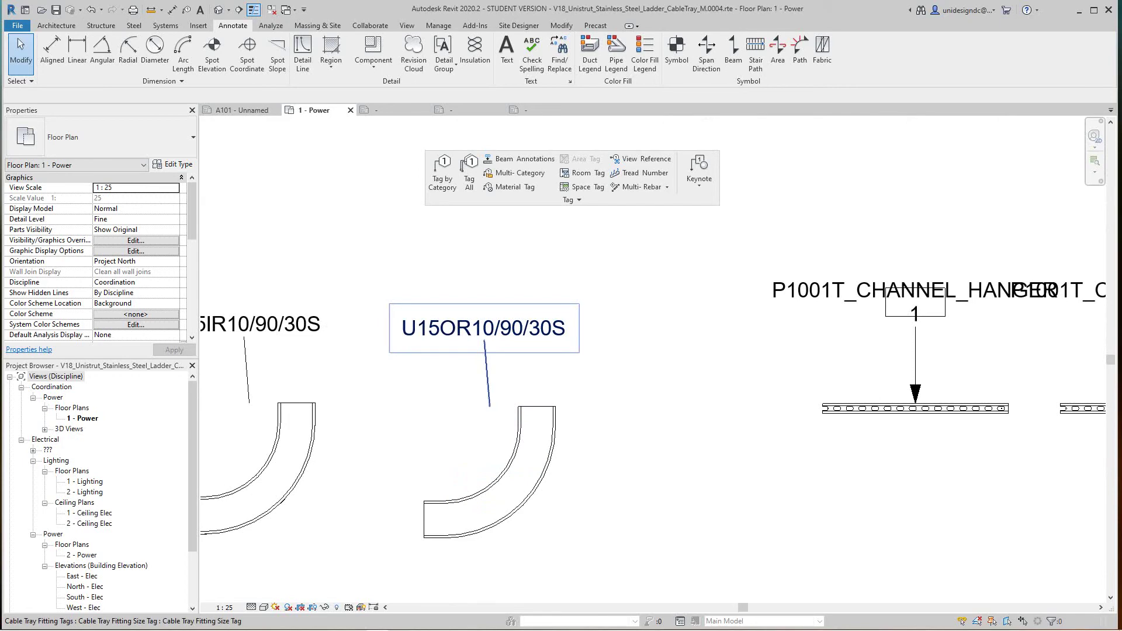
click(485, 339)
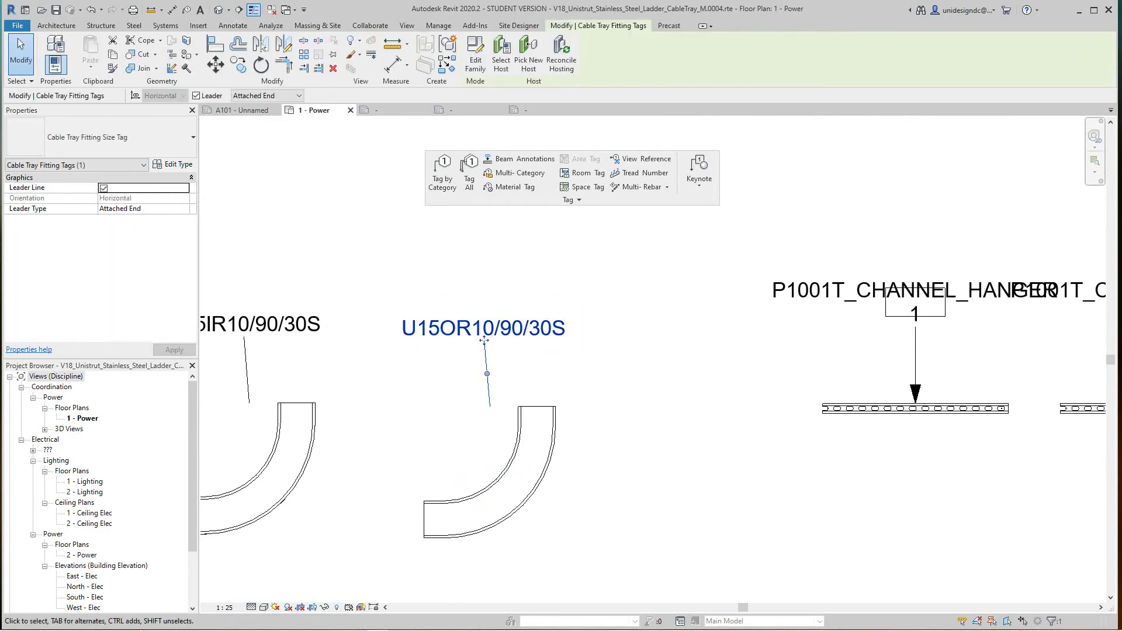
click(173, 165)
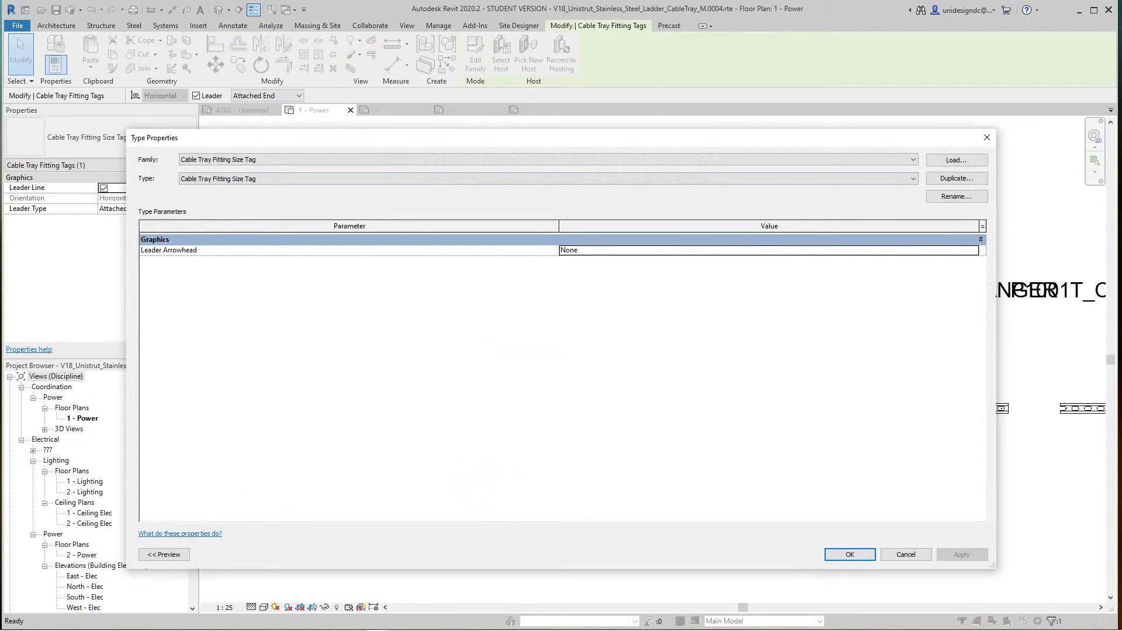
click(972, 251)
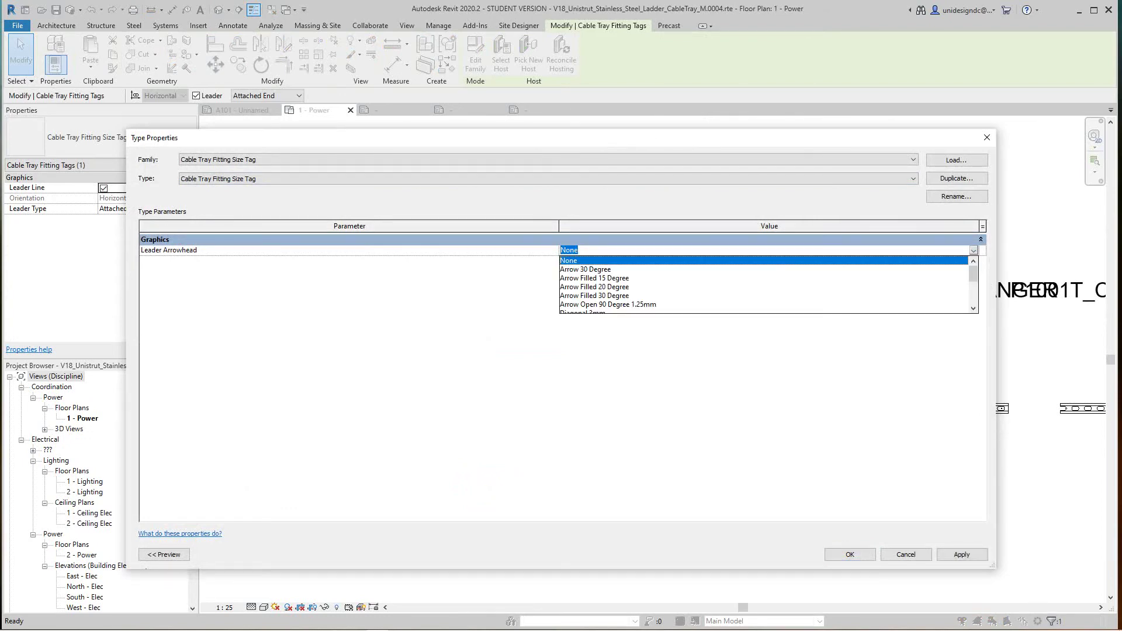
scroll(766, 285, down, 1)
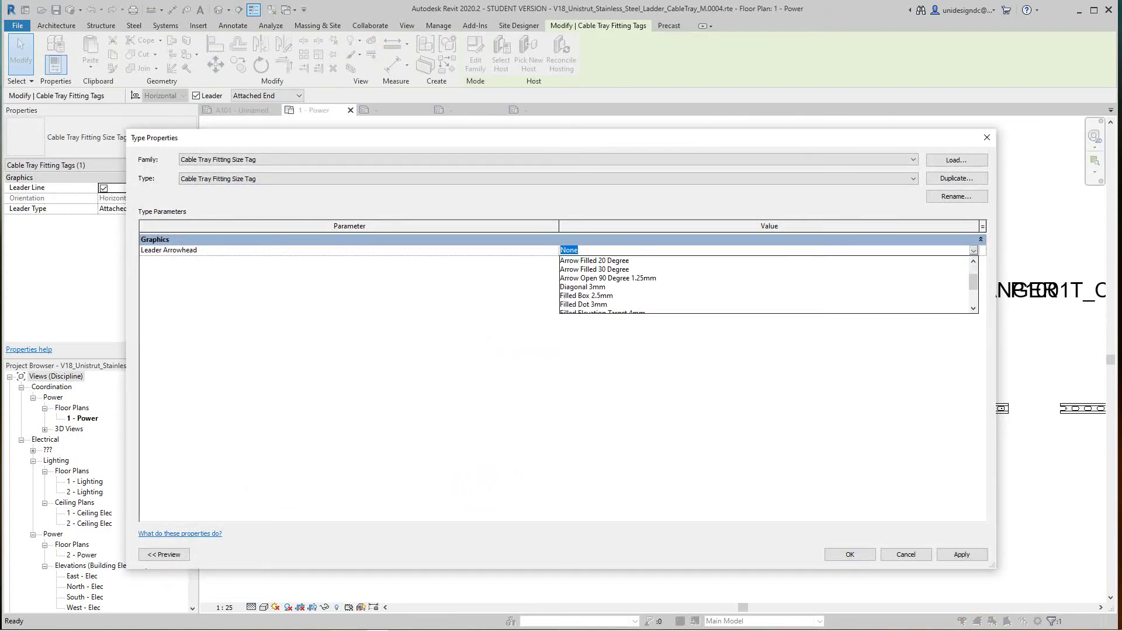
scroll(765, 285, up, 1)
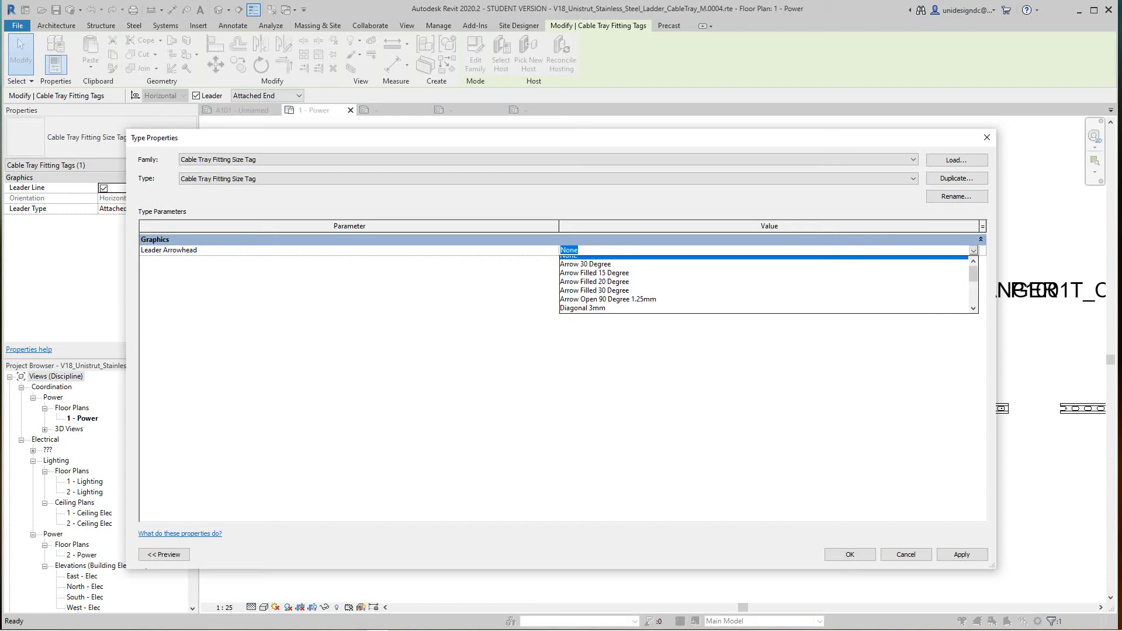
scroll(766, 285, down, 3)
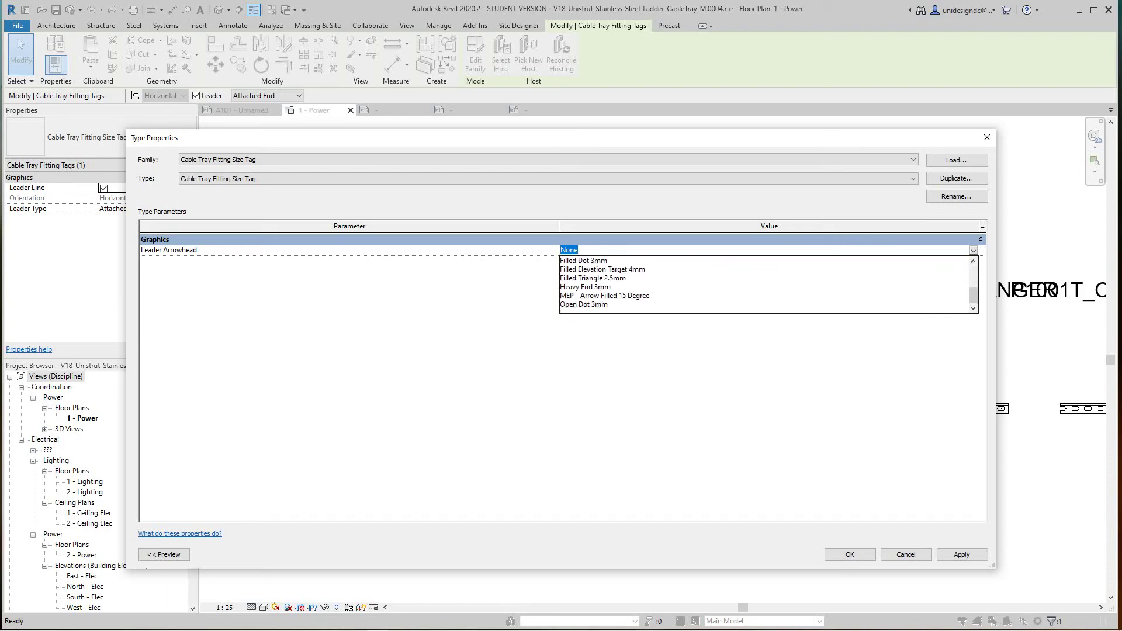
click(766, 296)
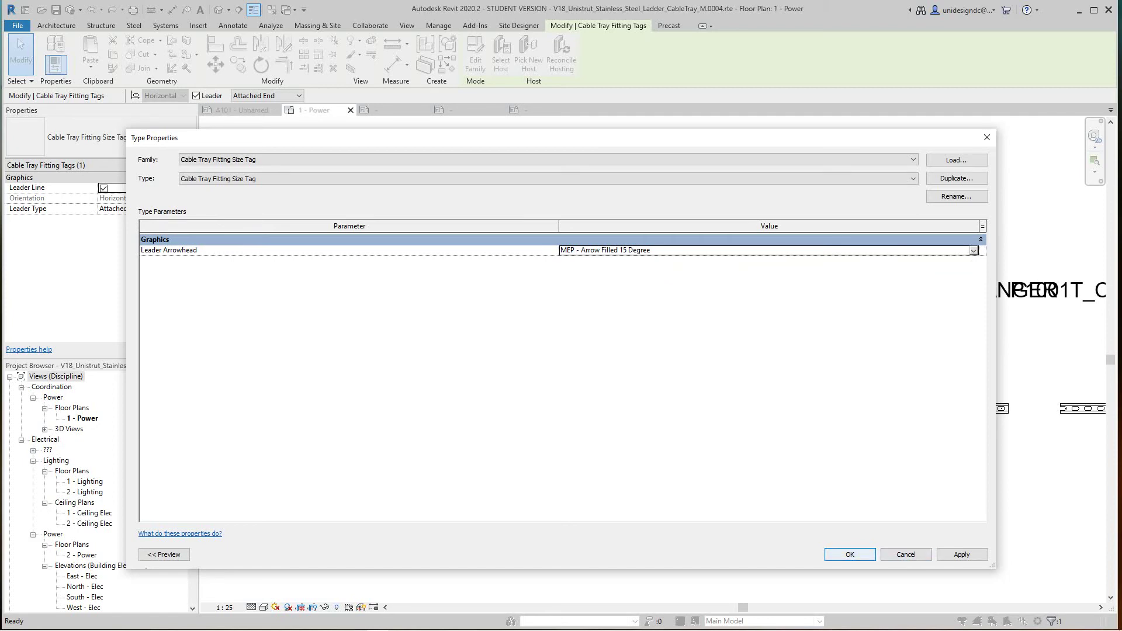
key(Return)
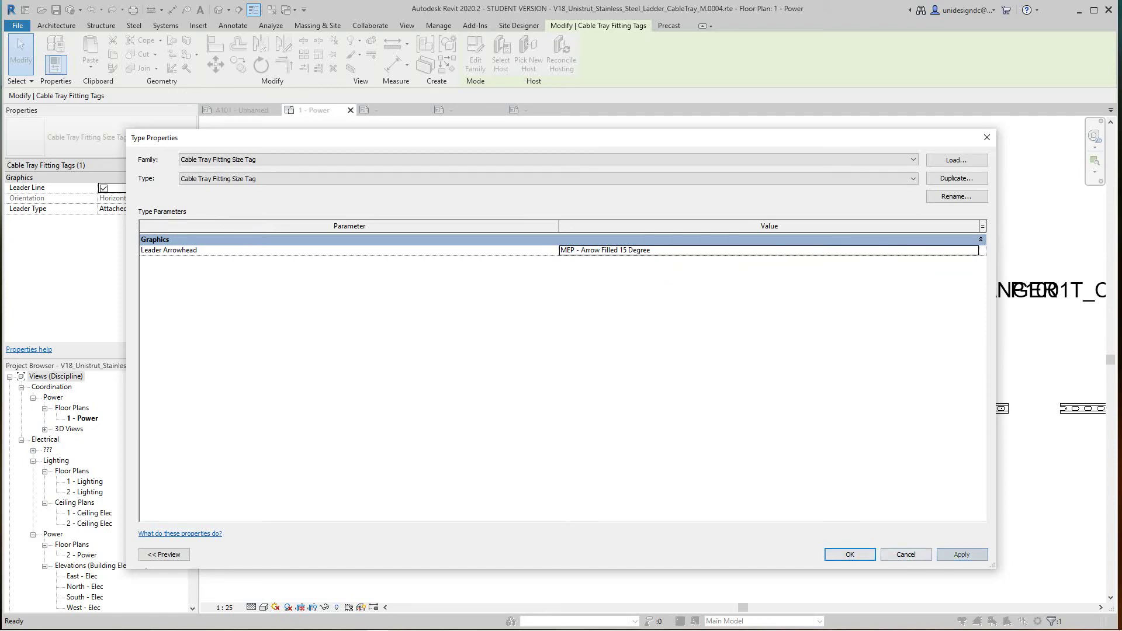
click(850, 554)
key(Escape)
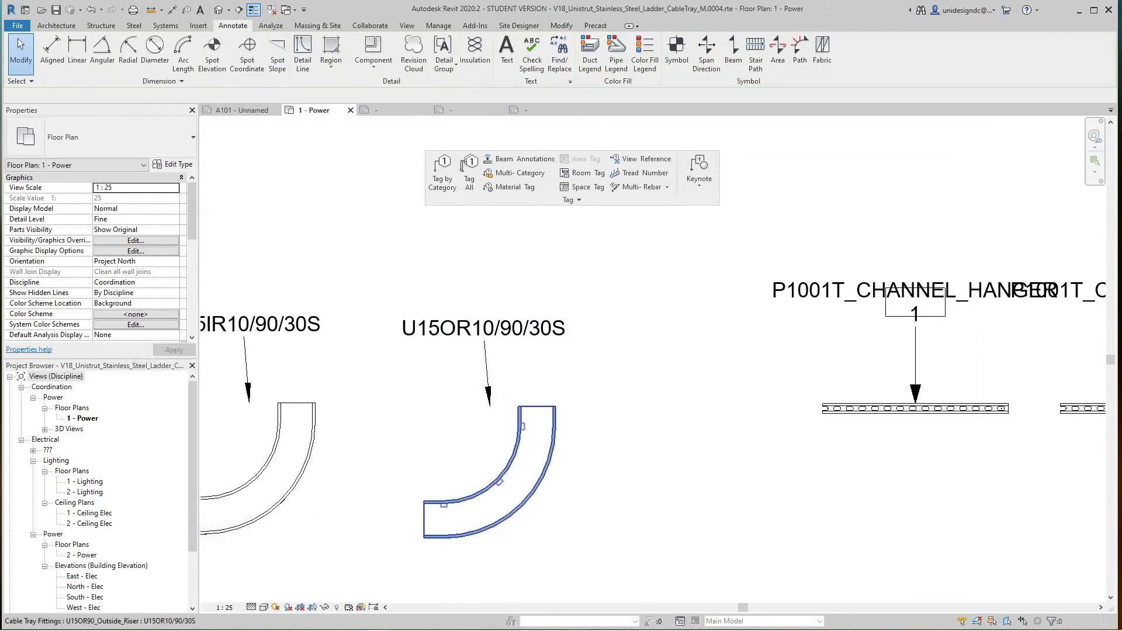
Step: Move the U15OR10/90/30S tag to the right of its outside riser fitting so that its leader bends
scroll(505, 402, up, 2)
click(467, 280)
drag(467, 293, 870, 356)
key(Escape)
scroll(871, 356, down, 3)
middle_drag(871, 356, 933, 574)
scroll(748, 418, up, 5)
middle_drag(619, 327, 612, 327)
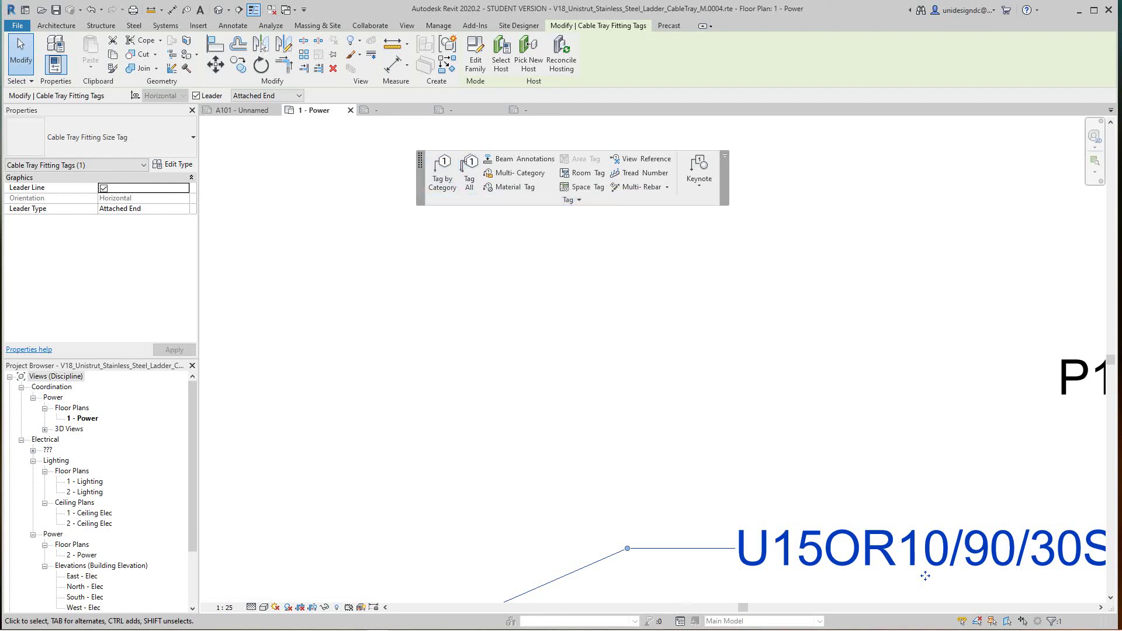
Step: Examine the fitting tag arrowheads across the cable tray layout
scroll(601, 330, down, 3)
scroll(602, 331, down, 8)
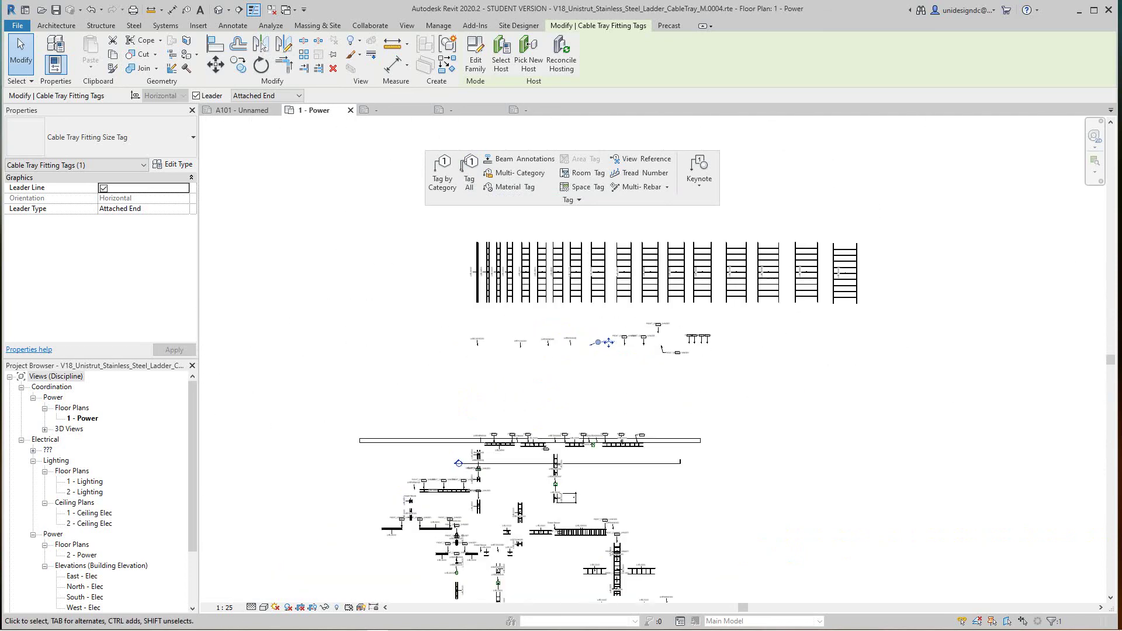
scroll(581, 385, up, 10)
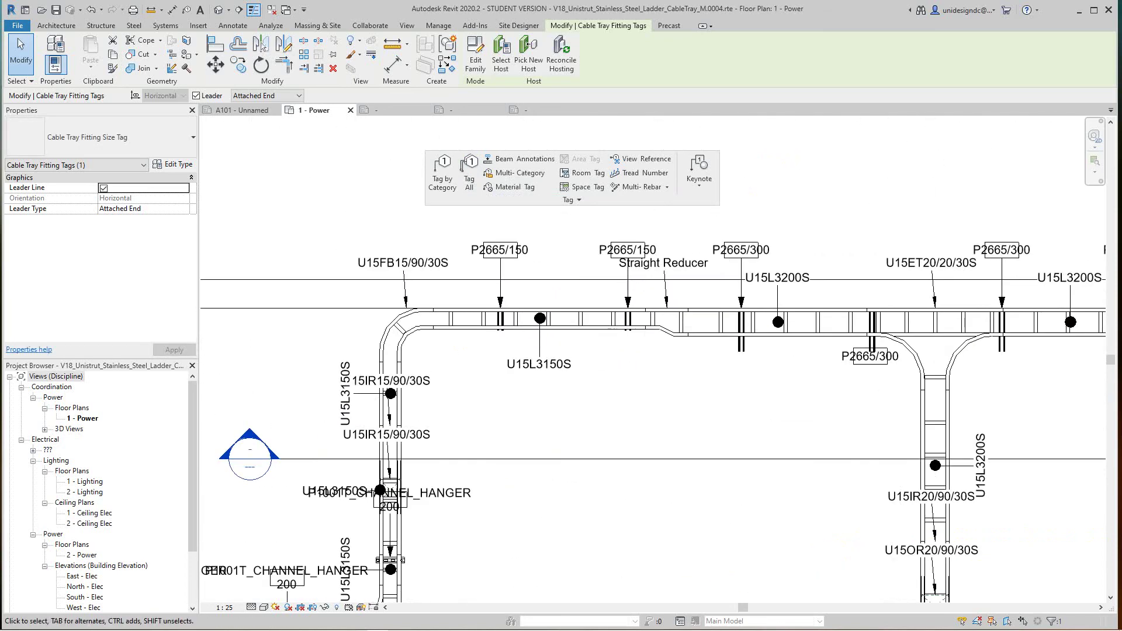
middle_drag(768, 483, 640, 348)
scroll(712, 370, down, 5)
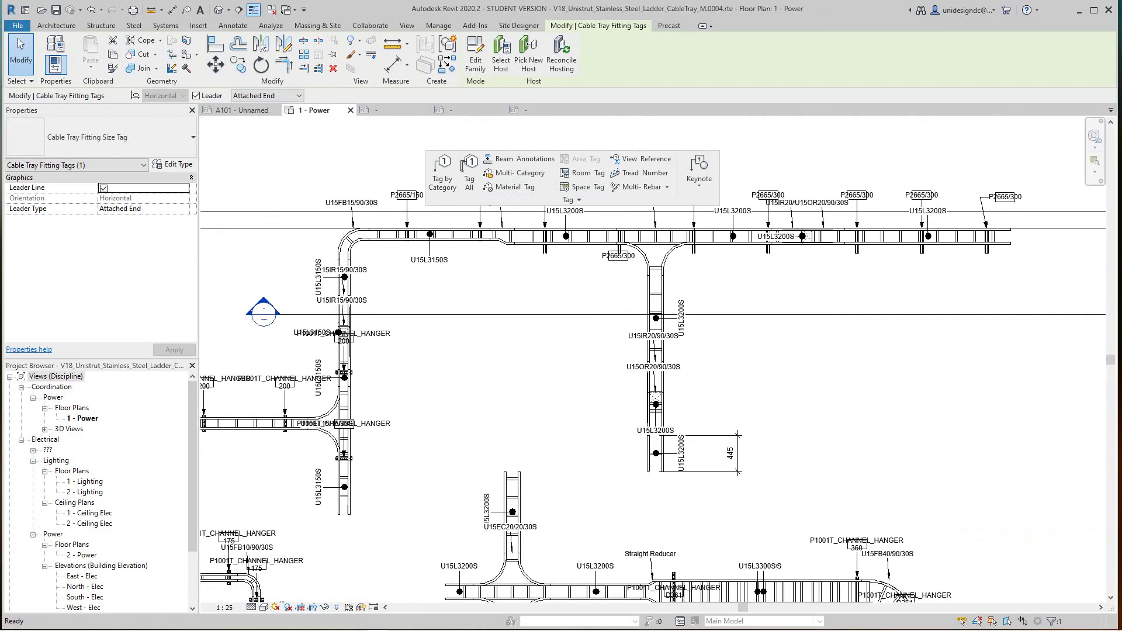
middle_drag(712, 374, 684, 311)
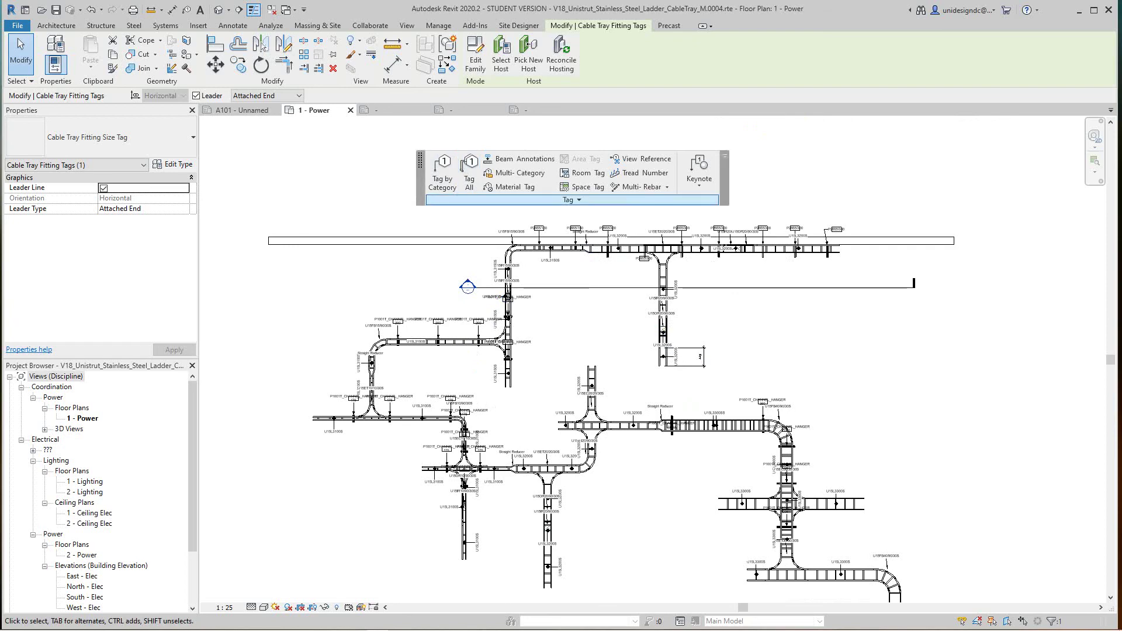
Step: Dock the floating Tag panel back into the ribbon
drag(420, 175, 593, 63)
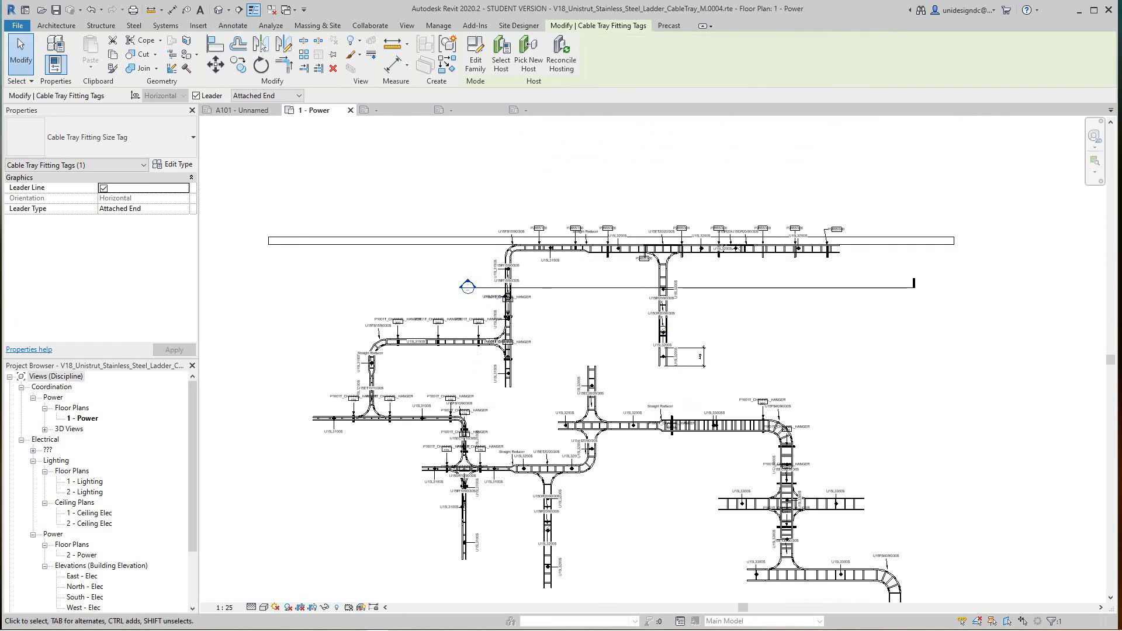
click(400, 622)
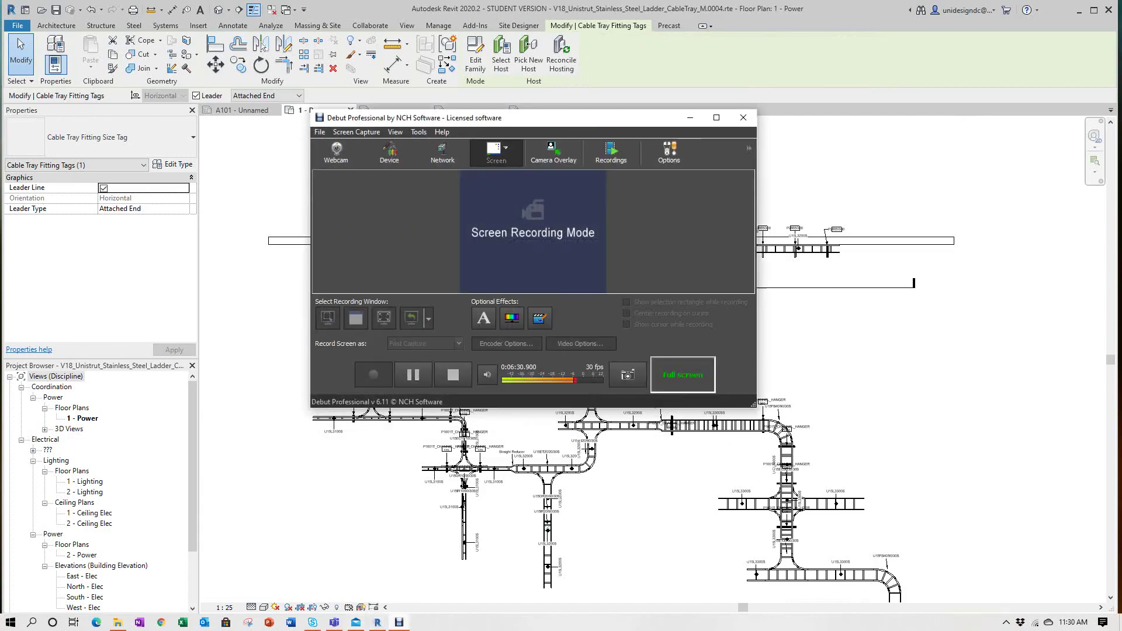